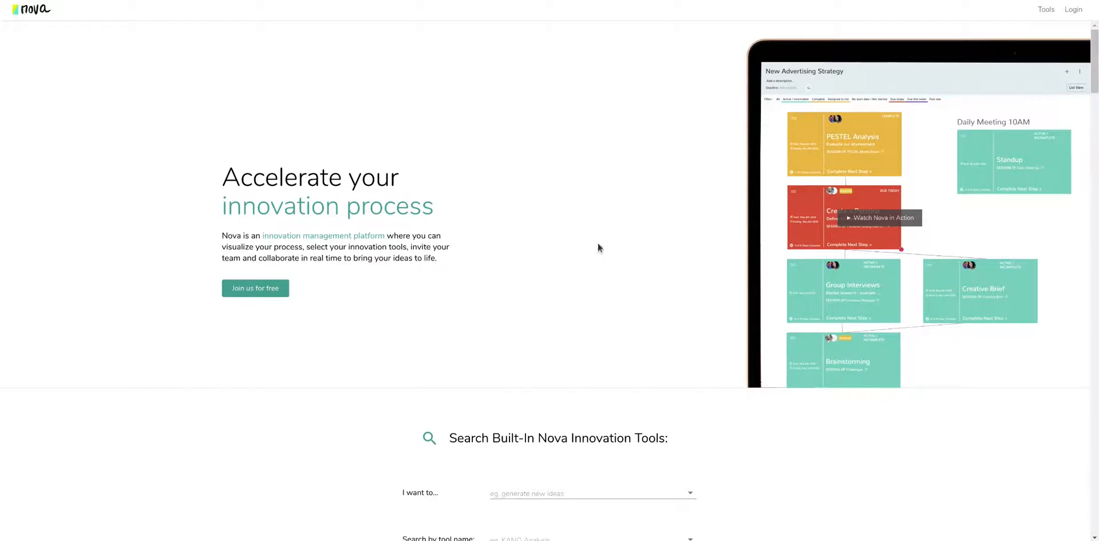
Scroll down and browse the list of tools by name.
scroll(571, 227, down, 2)
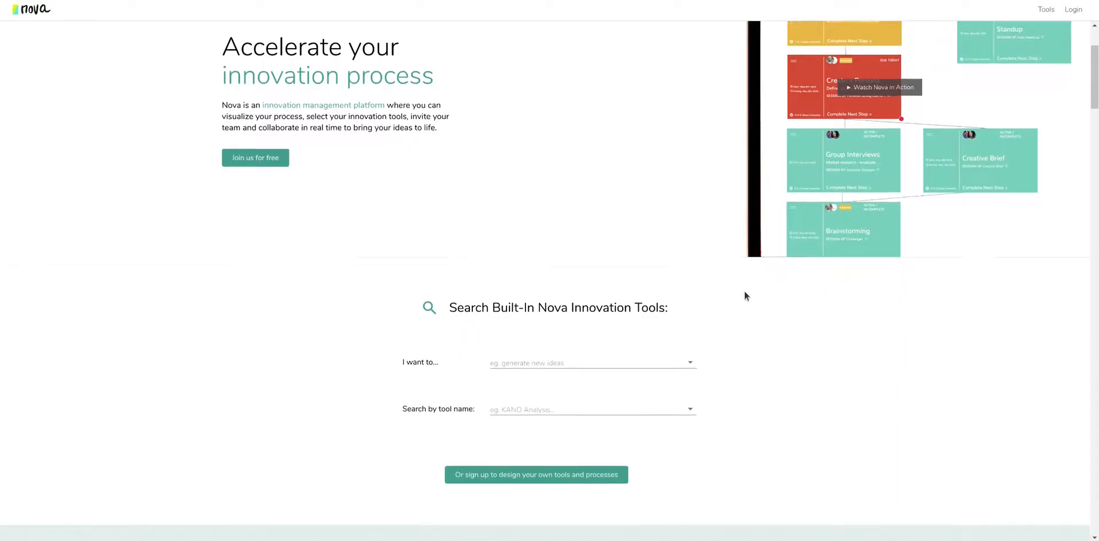
scroll(744, 296, down, 1)
click(690, 328)
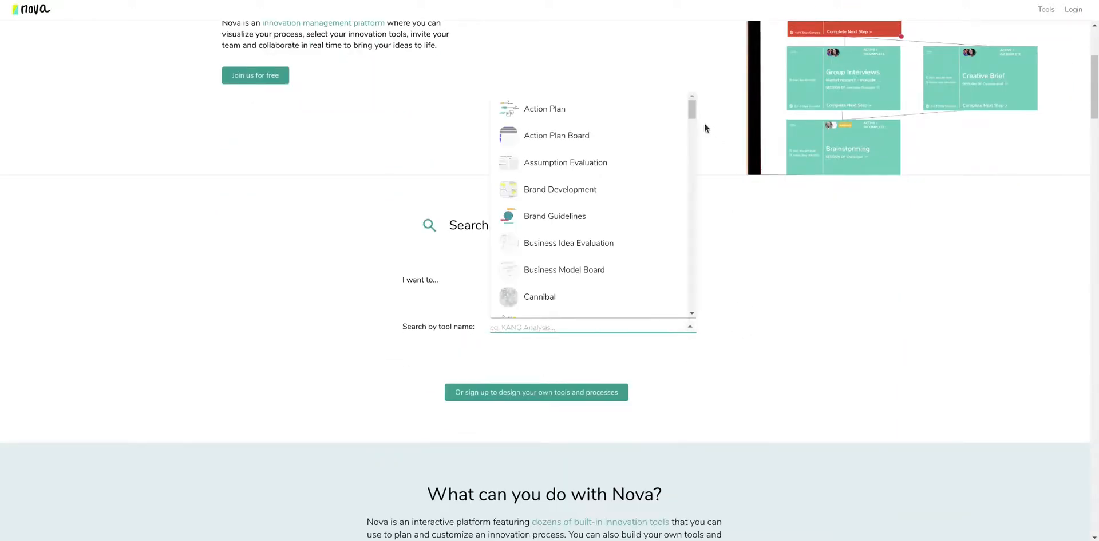
drag(692, 108, 699, 235)
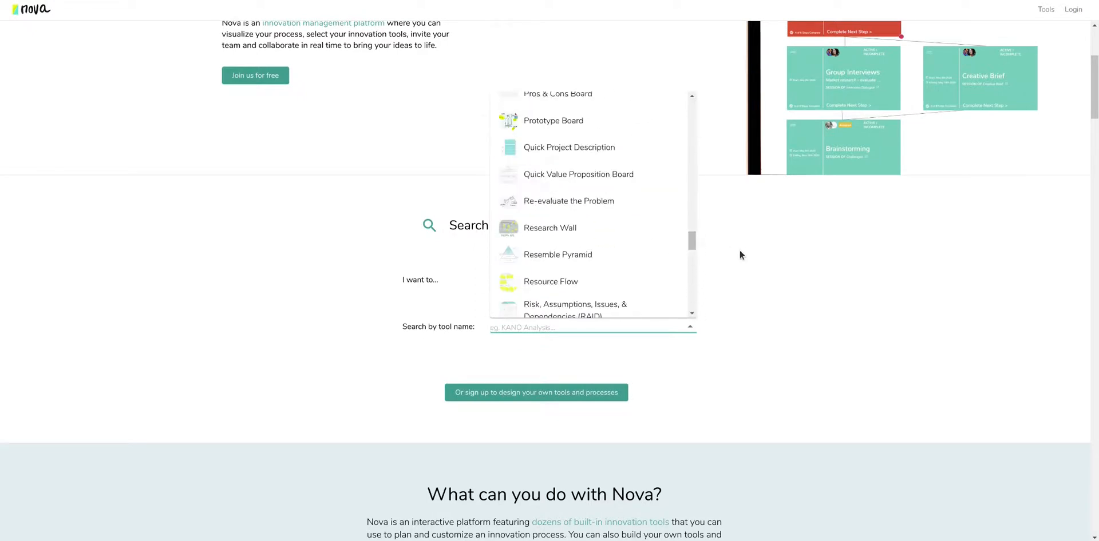
click(740, 250)
Filter tools by the goal 'generate new ideas and concepts' and review the nine matches.
click(630, 280)
text(gener)
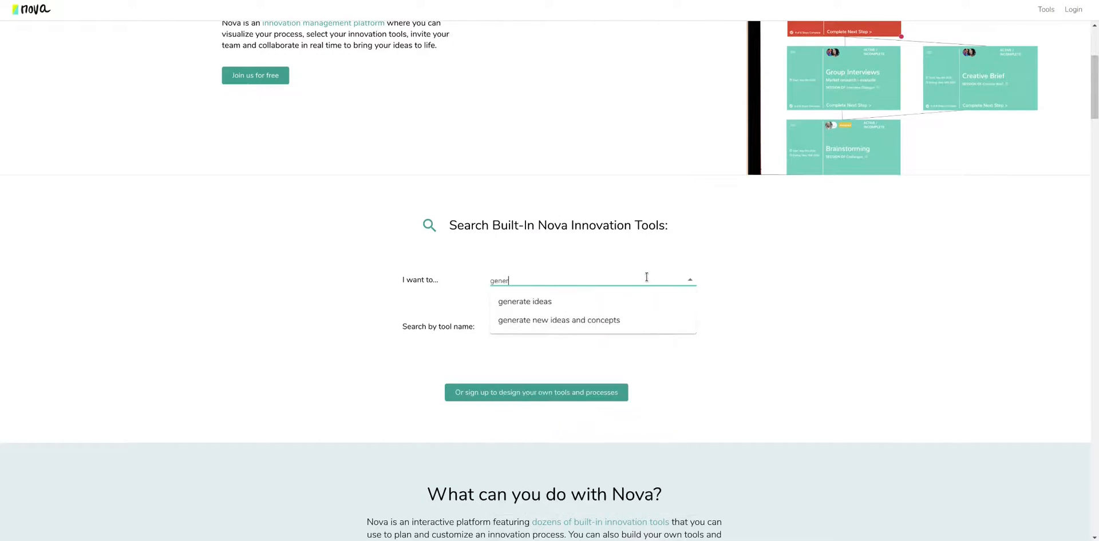
click(576, 320)
scroll(782, 284, down, 3)
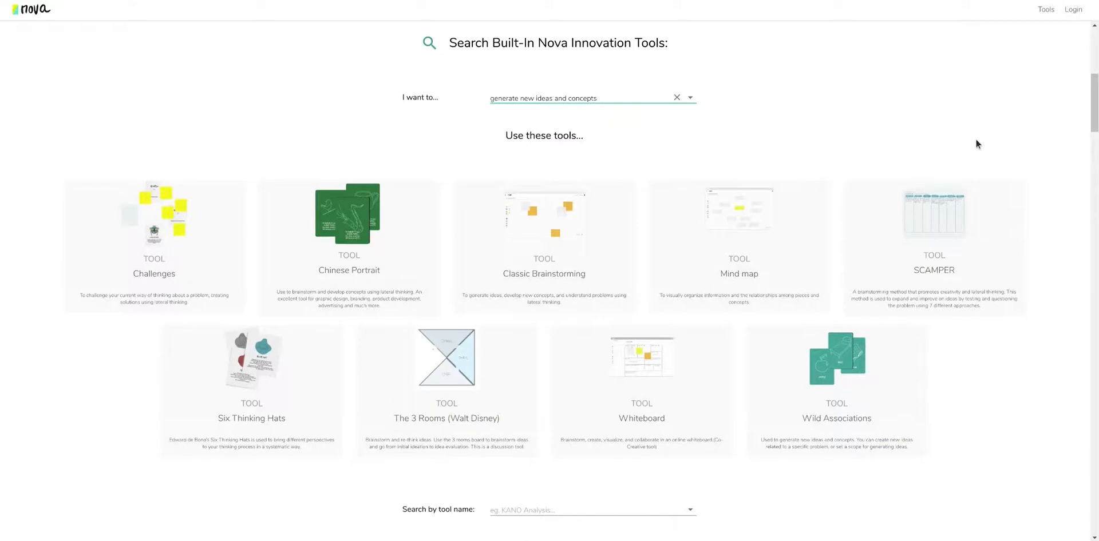
scroll(835, 166, up, 2)
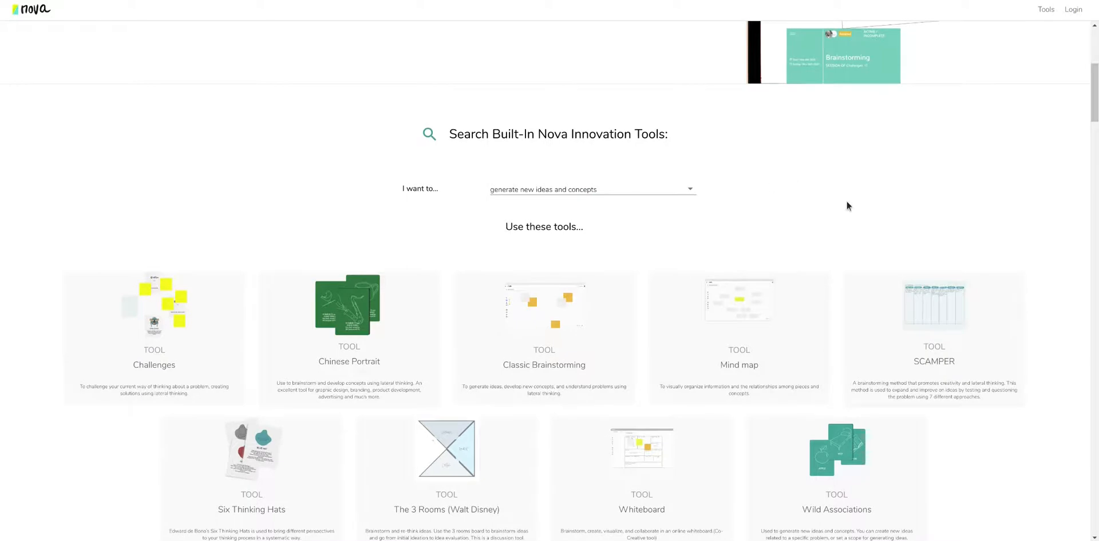
scroll(778, 193, up, 6)
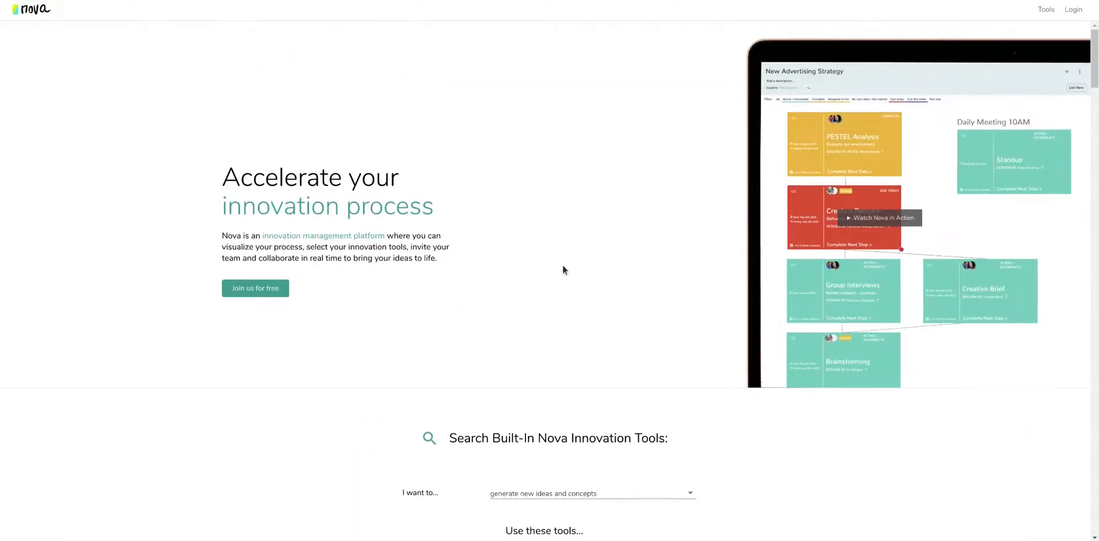
Log in with the account e-mail address and password to reach the welcome dashboard.
click(1074, 12)
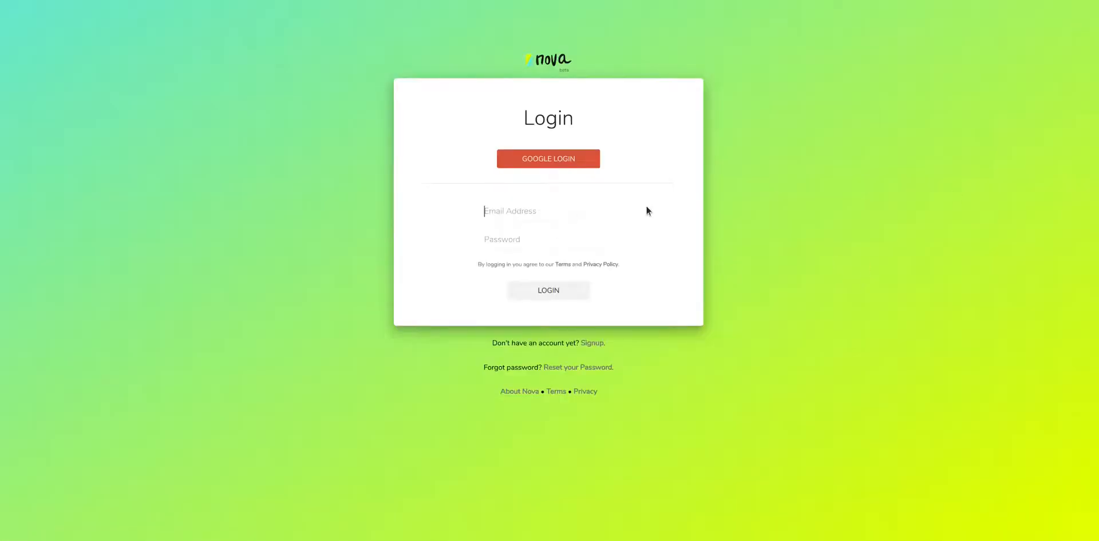
key(Tab)
key(ctrl+v)
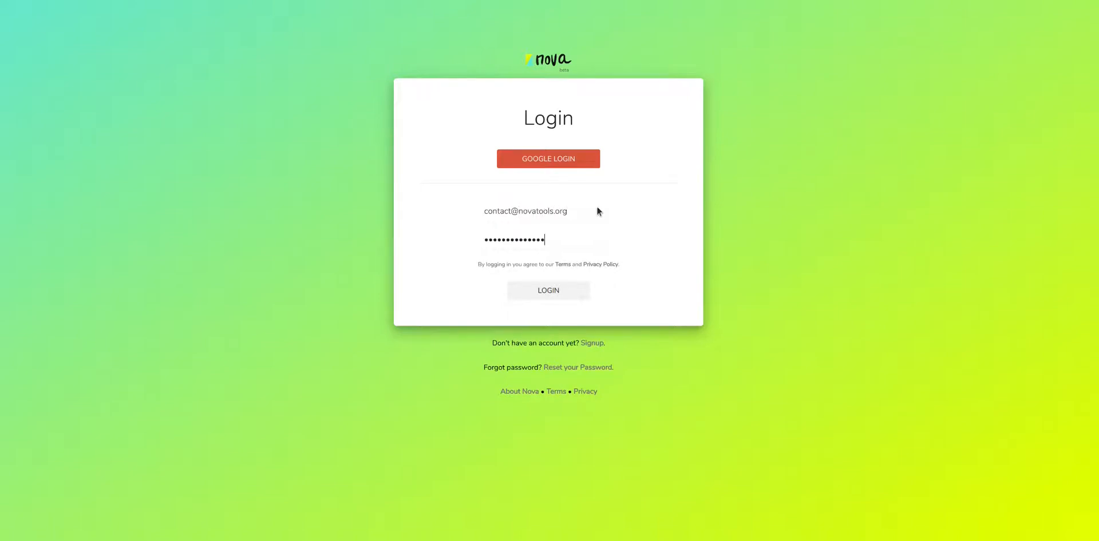
click(556, 295)
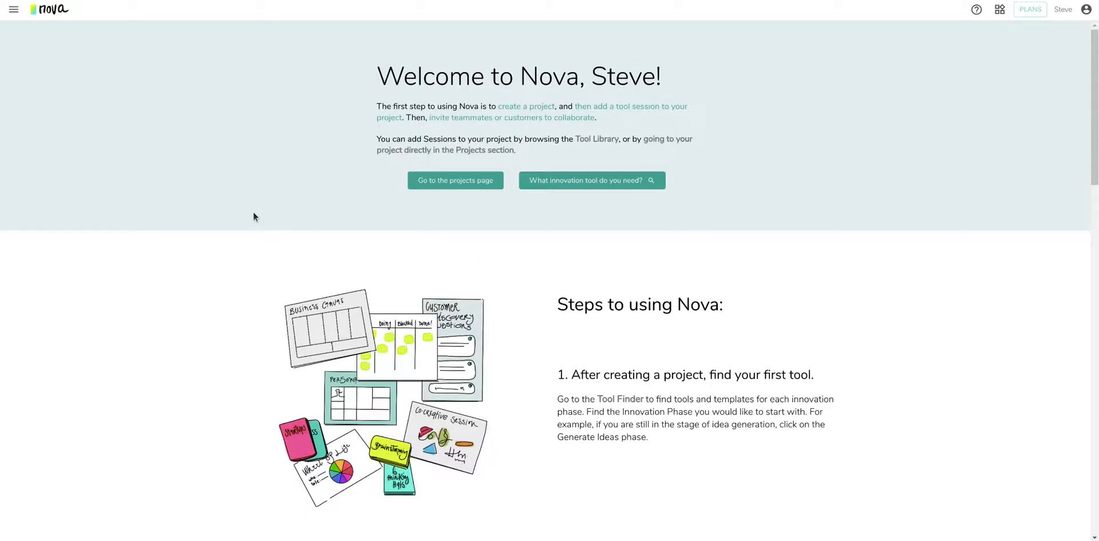
From the Projects page, create a new project named 'Test Project'.
click(13, 12)
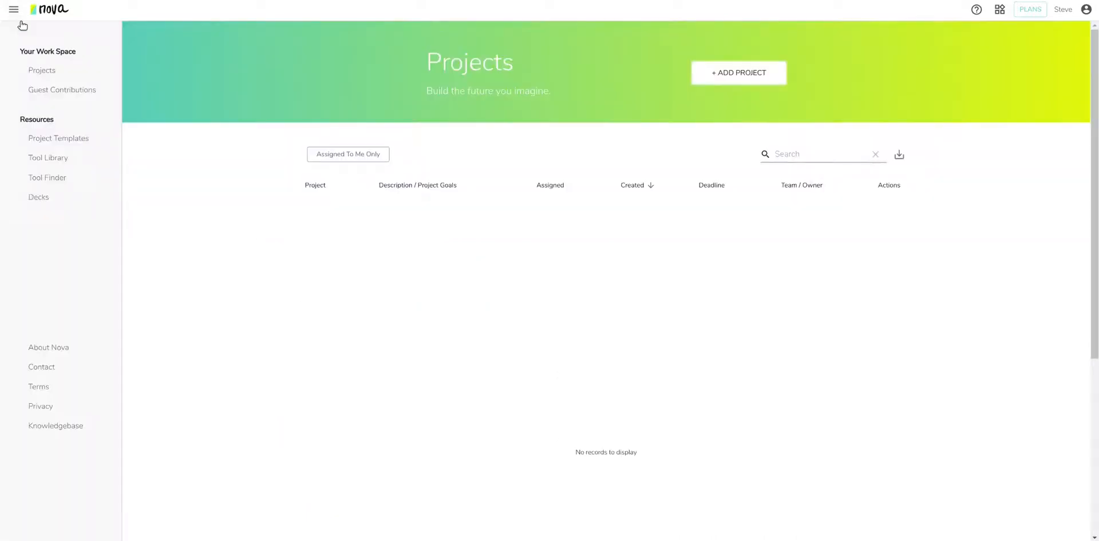
click(74, 67)
click(740, 75)
text(Test Project)
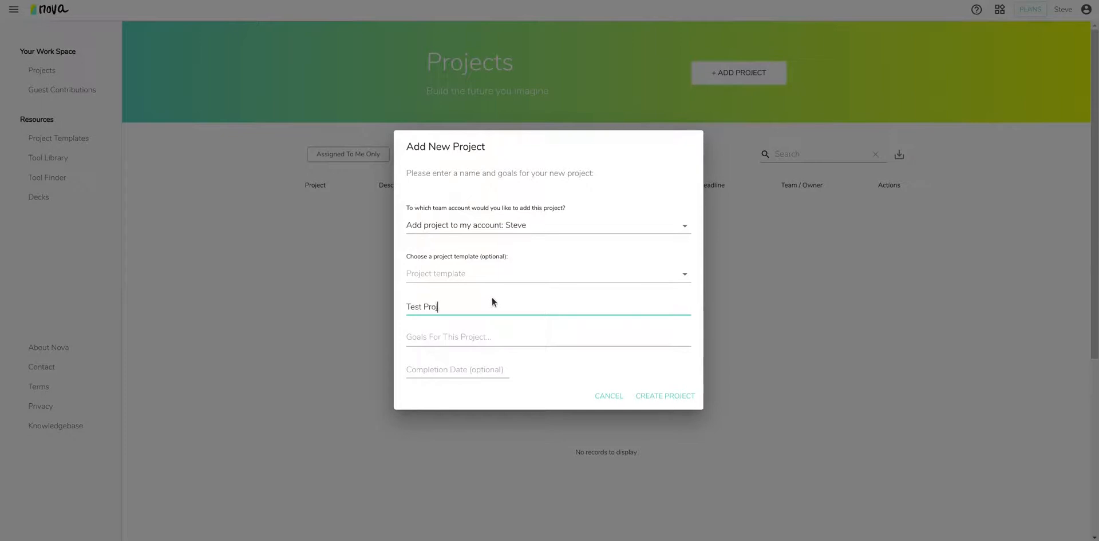
click(673, 396)
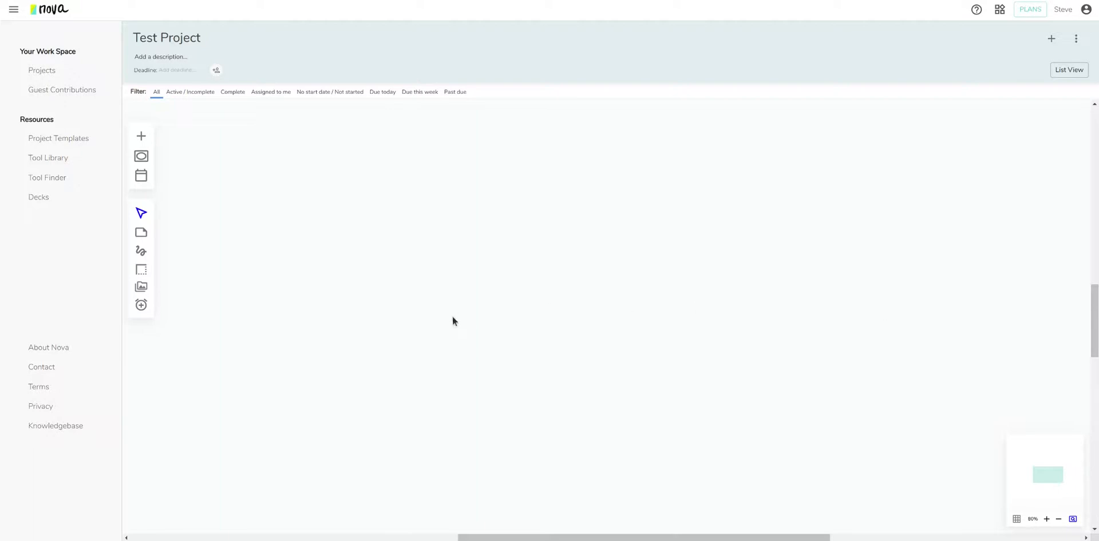
Place a session on the board using the Business Model Board tool, named 'Model Board'.
drag(143, 137, 395, 237)
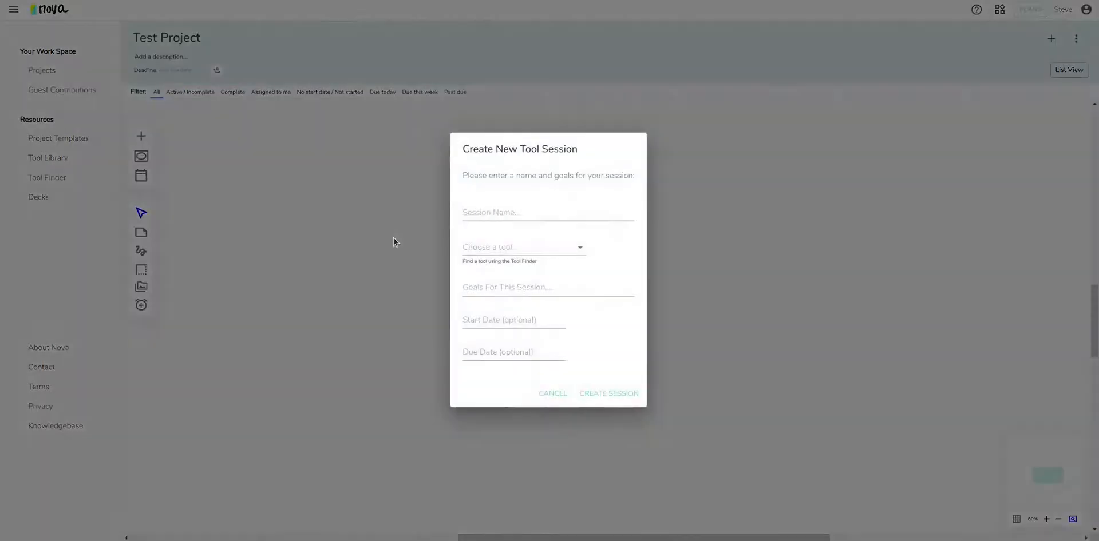
click(564, 248)
drag(583, 275, 583, 288)
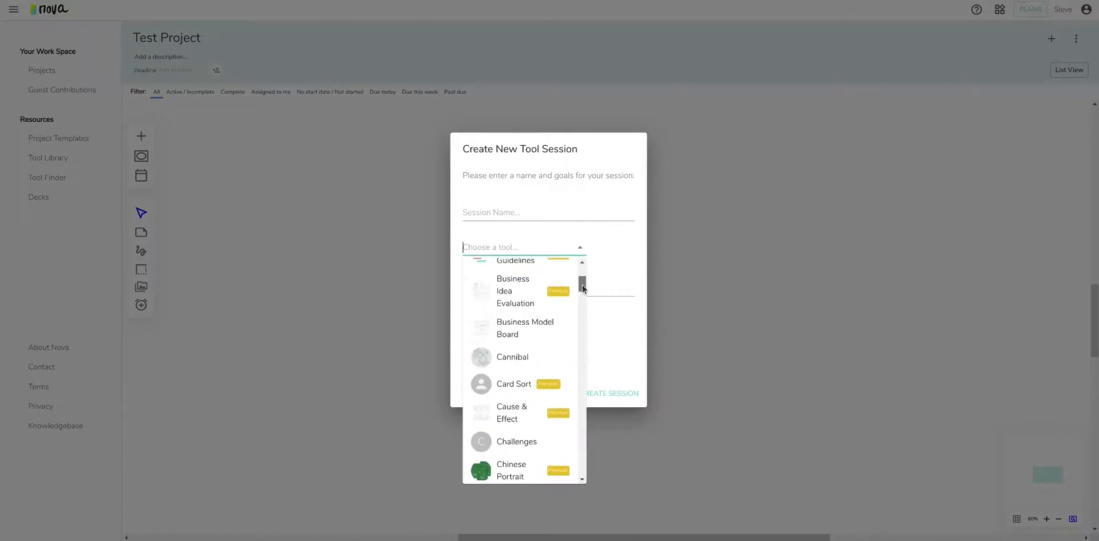
click(554, 328)
click(532, 216)
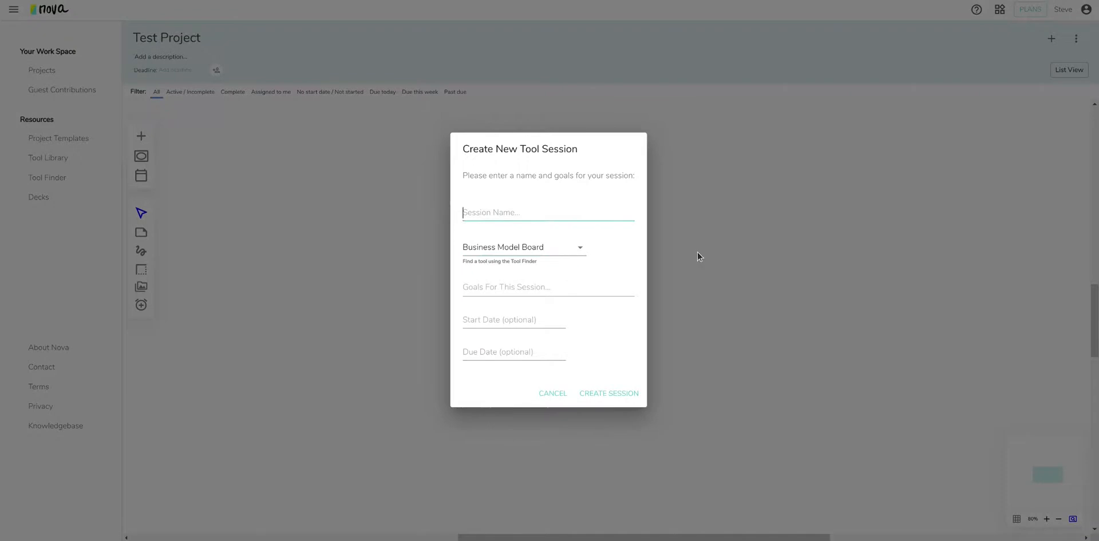
text(Model Board)
Set the session's due date to June 1, leave the start date empty, and create it.
click(543, 352)
click(620, 230)
click(508, 269)
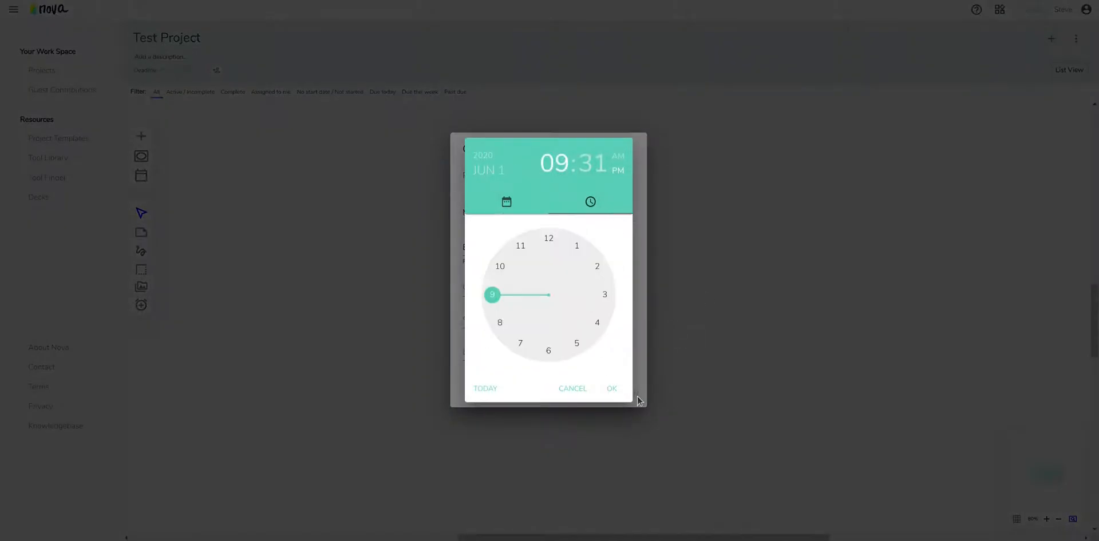
click(612, 389)
click(558, 321)
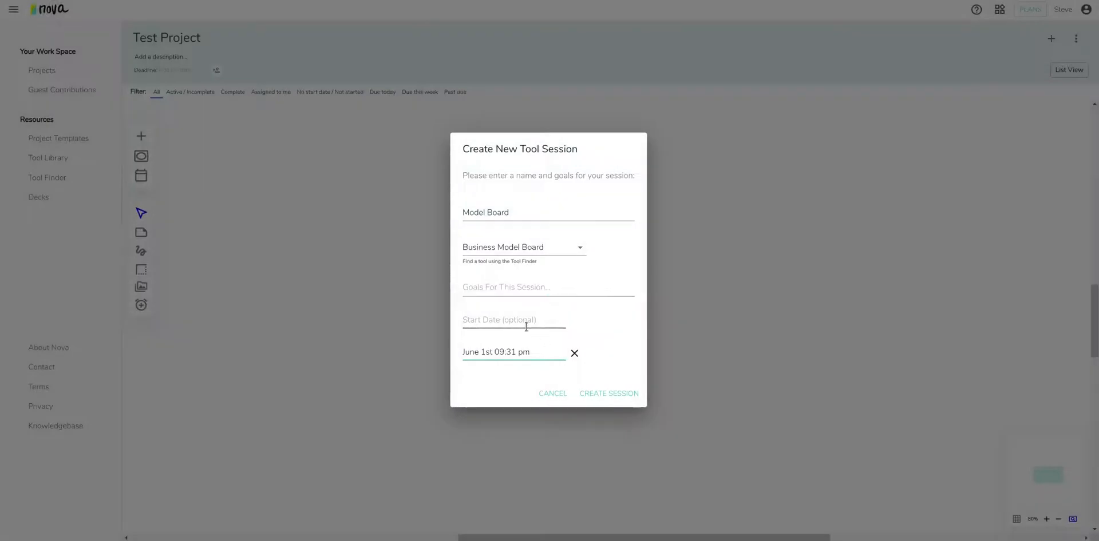
click(528, 343)
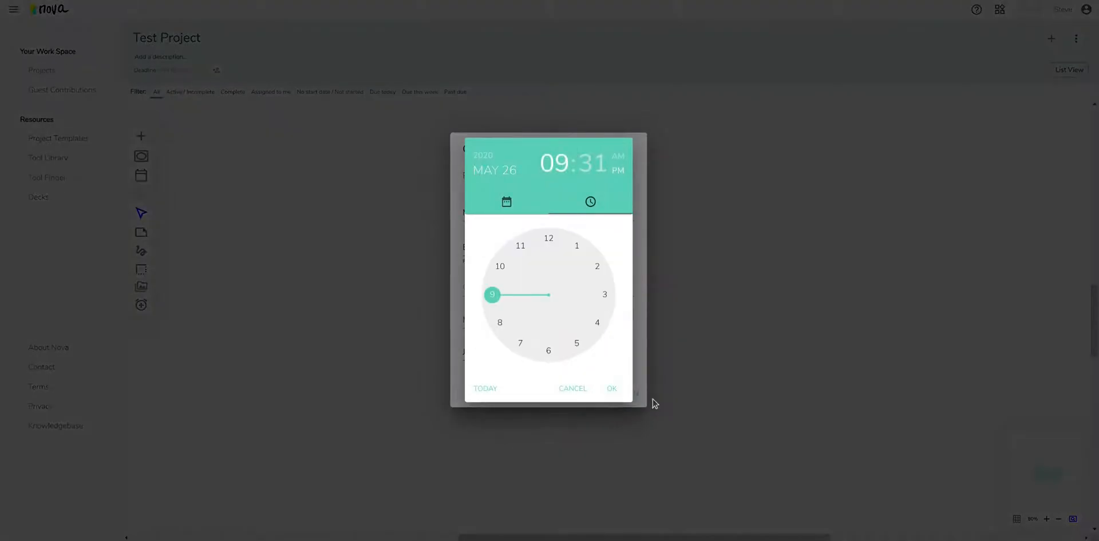
click(612, 391)
click(574, 321)
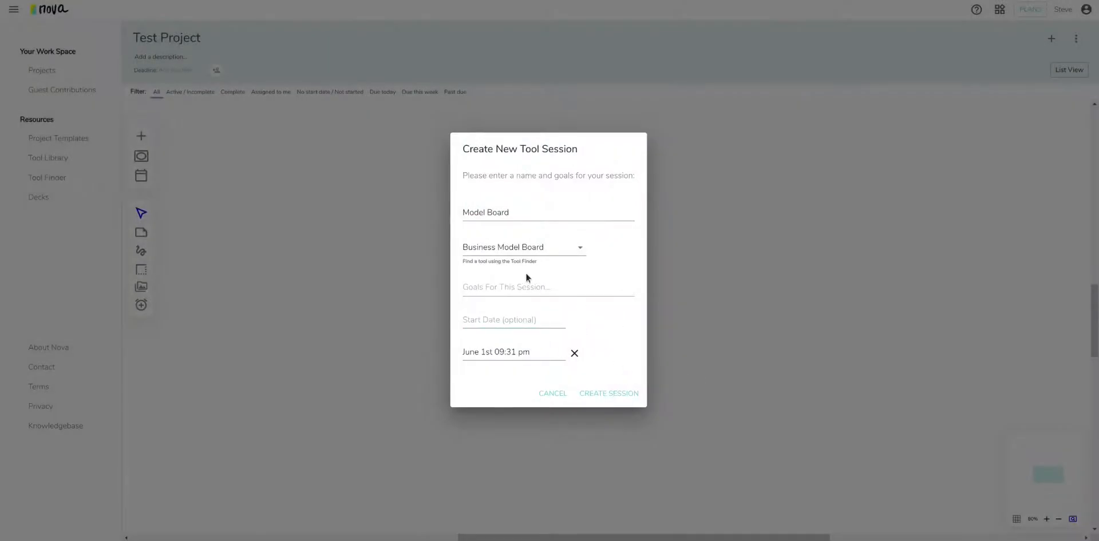
click(640, 389)
Move the Model Board card, try the due today/this week/past due filters, and place a second session.
drag(414, 219, 383, 191)
click(383, 93)
click(417, 95)
click(452, 95)
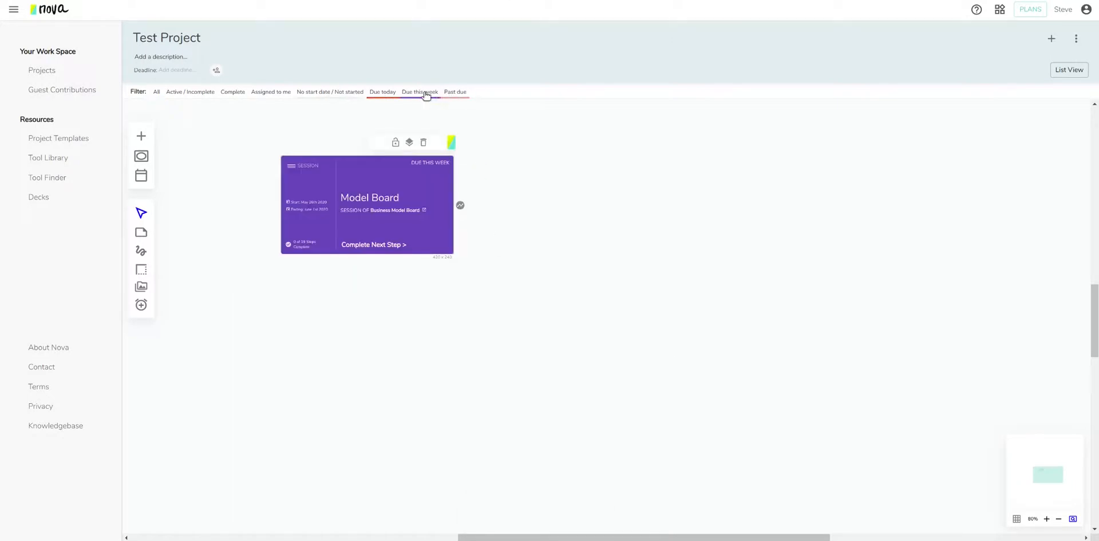
click(424, 95)
click(384, 95)
click(455, 95)
drag(141, 137, 575, 332)
Choose the Extremes and Mainstreams tool and name the session 'Extremes and Mainstreams'.
click(557, 249)
click(537, 346)
click(601, 219)
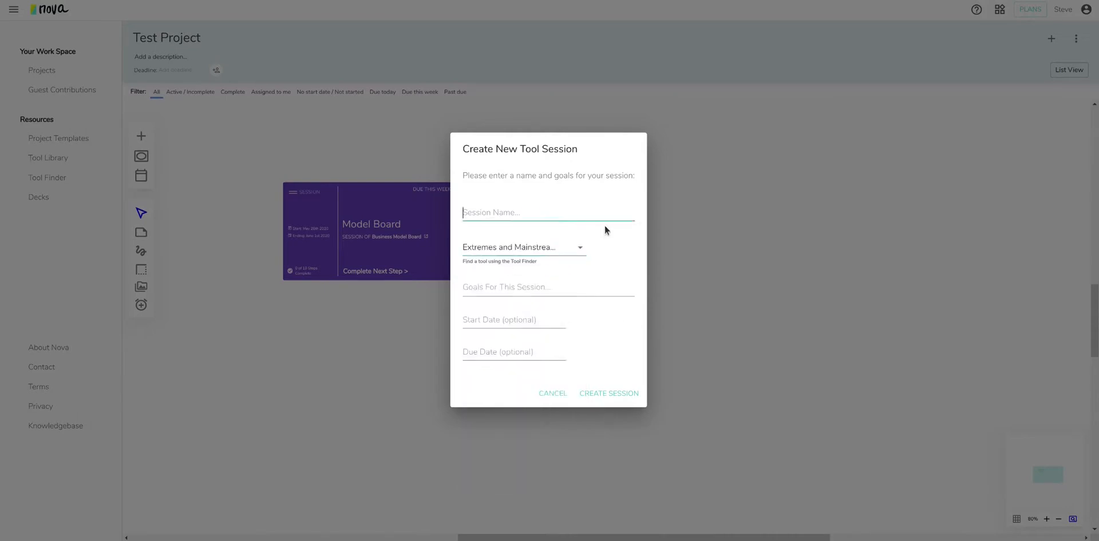
text(Extremes and Mainstreams)
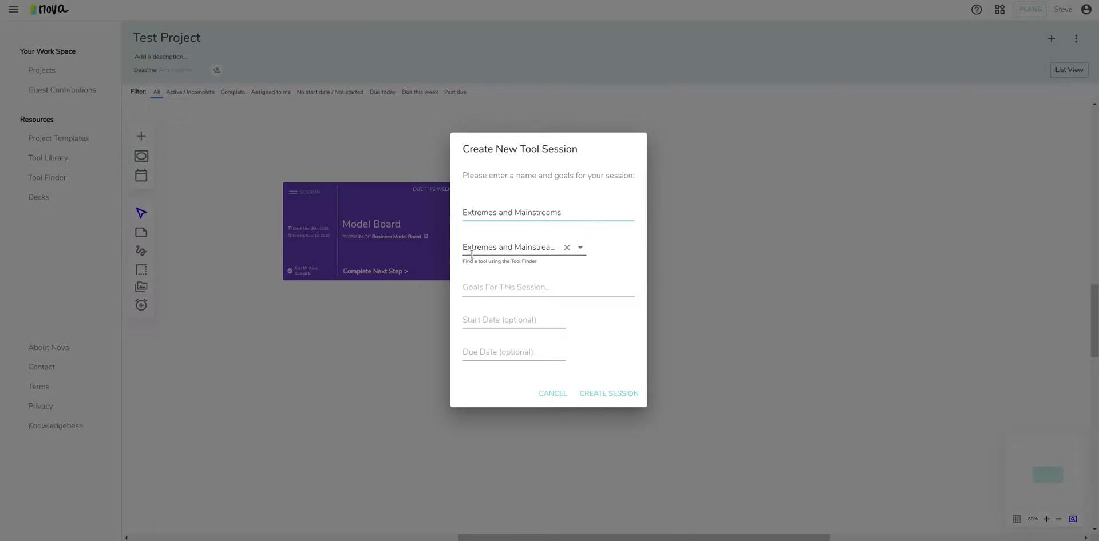
Set the due date to June 10, create the session, and select its card.
click(535, 352)
click(619, 229)
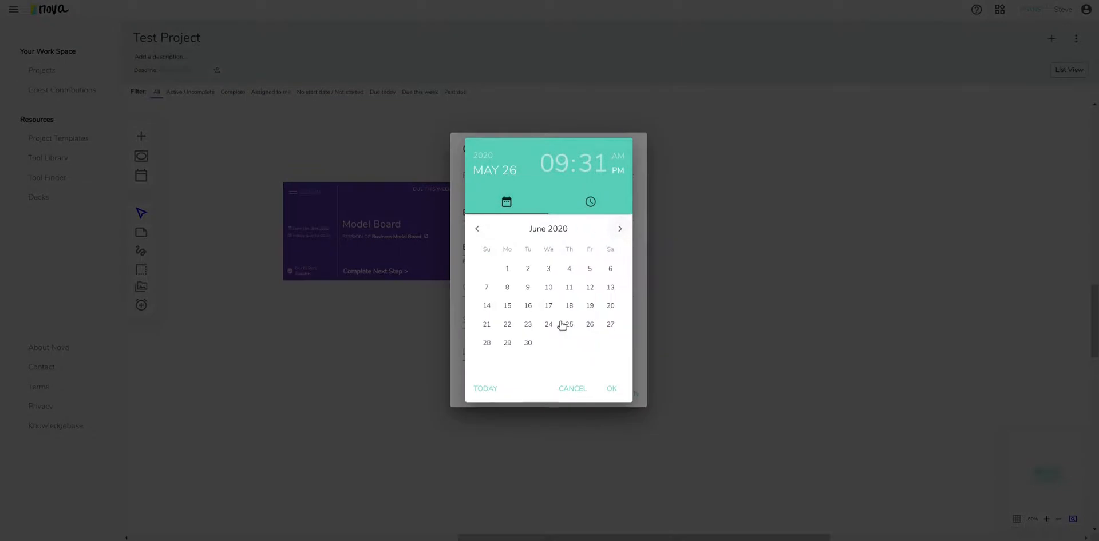
click(549, 291)
click(612, 387)
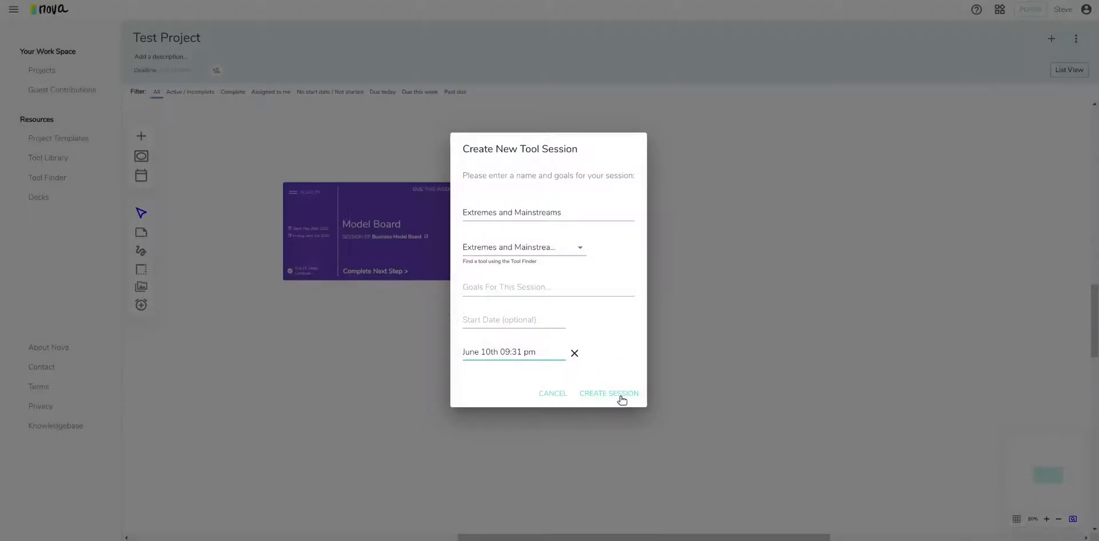
click(621, 400)
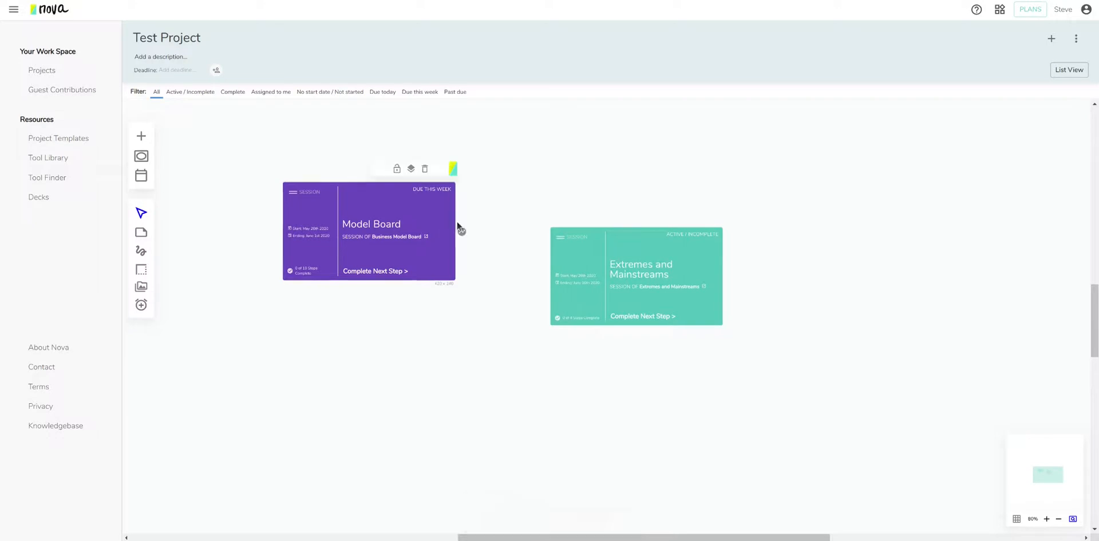
click(570, 253)
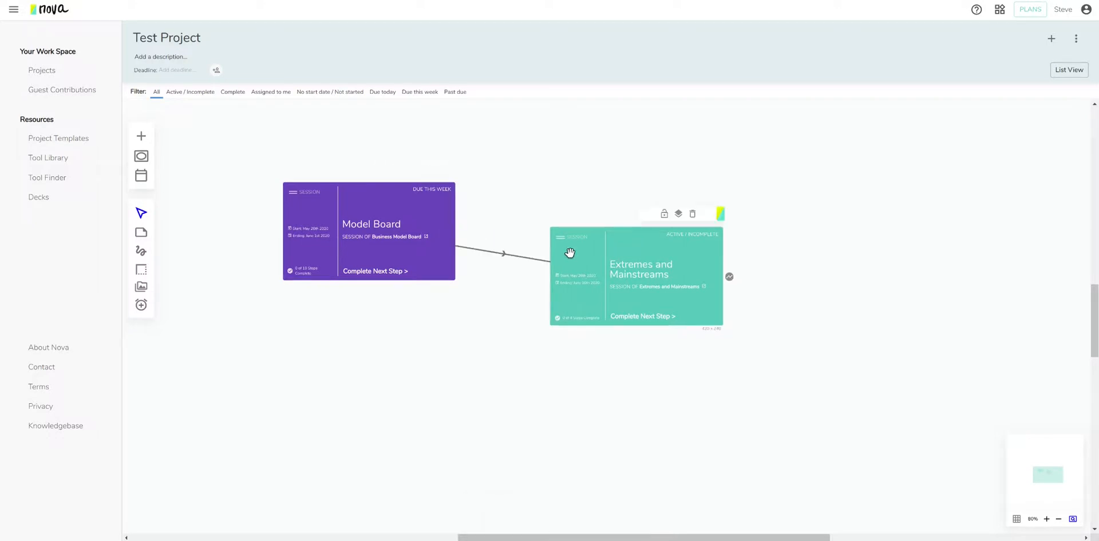
drag(570, 252, 604, 244)
drag(452, 209, 458, 195)
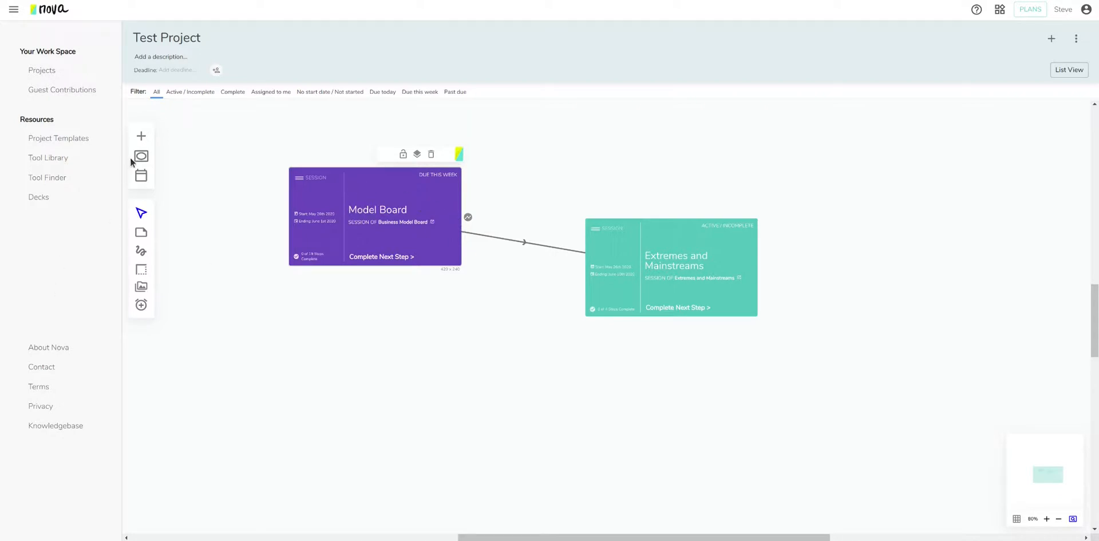
scroll(322, 176, up, 2)
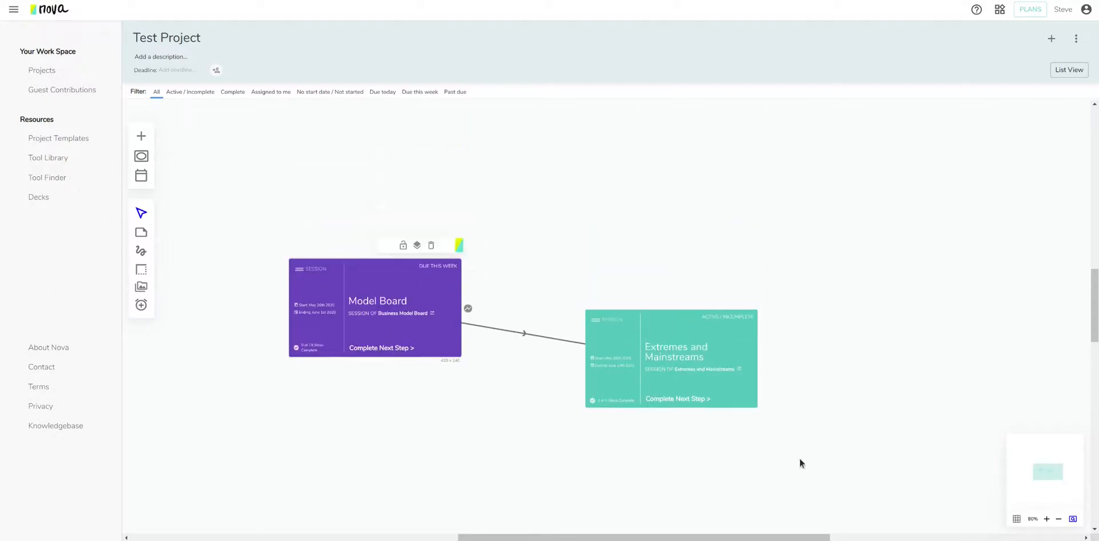
click(141, 250)
mouse_move(355, 237)
mouse_down()
mouse_move(648, 204)
mouse_move(658, 275)
mouse_move(713, 263)
mouse_move(714, 236)
mouse_move(399, 142)
mouse_up()
click(141, 213)
key(Delete)
click(702, 276)
key(Delete)
Open the Model Board session and look at its guest invitation options.
double_click(374, 302)
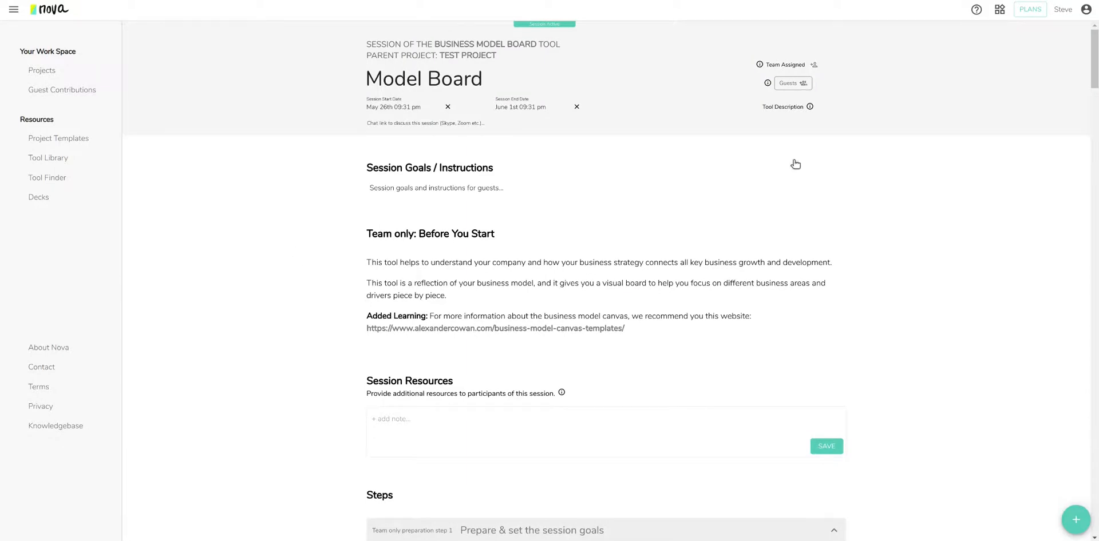
click(796, 88)
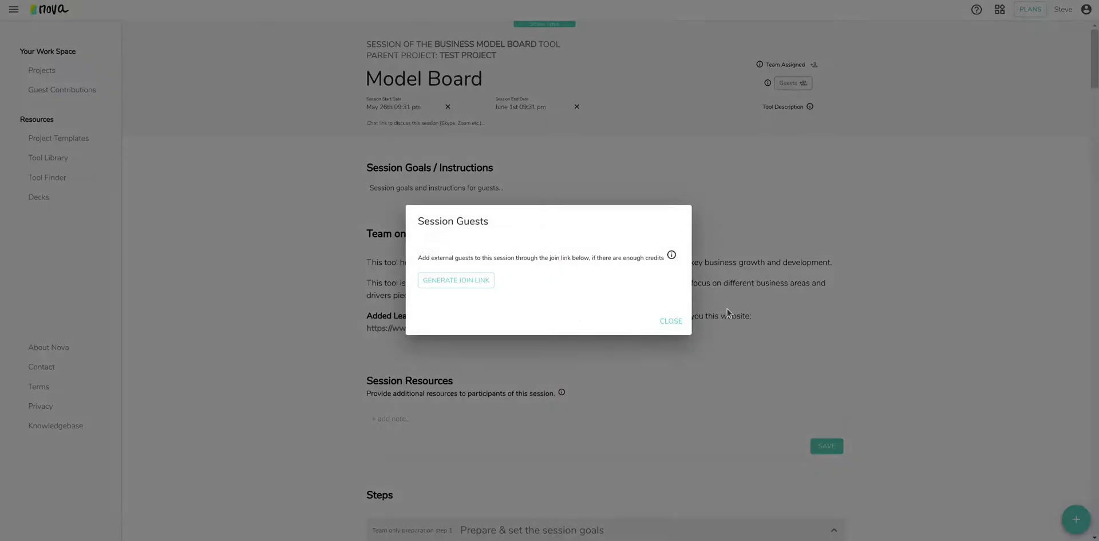
click(676, 323)
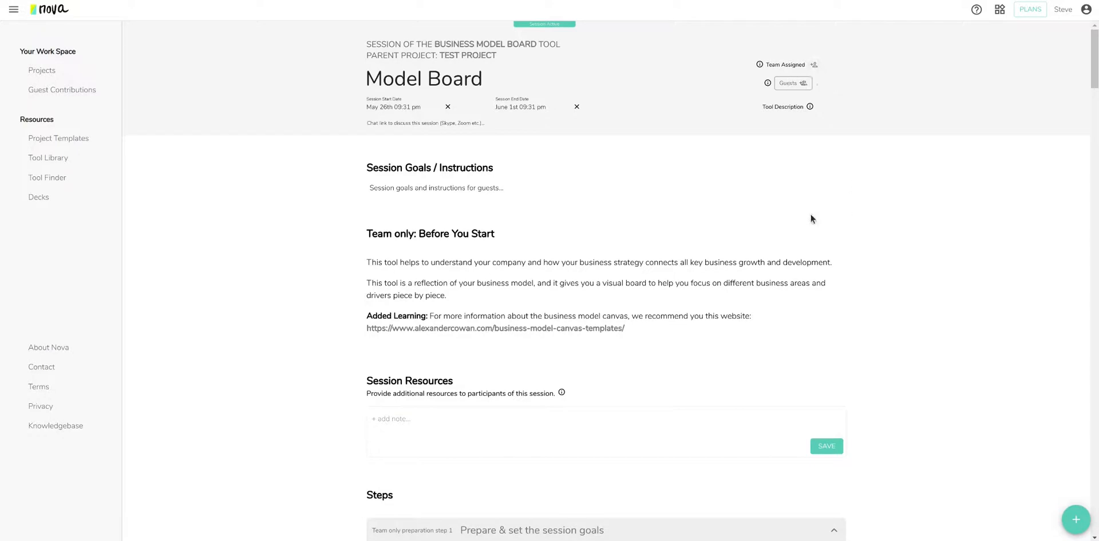
Scroll through the Model Board session's steps.
scroll(695, 302, down, 7)
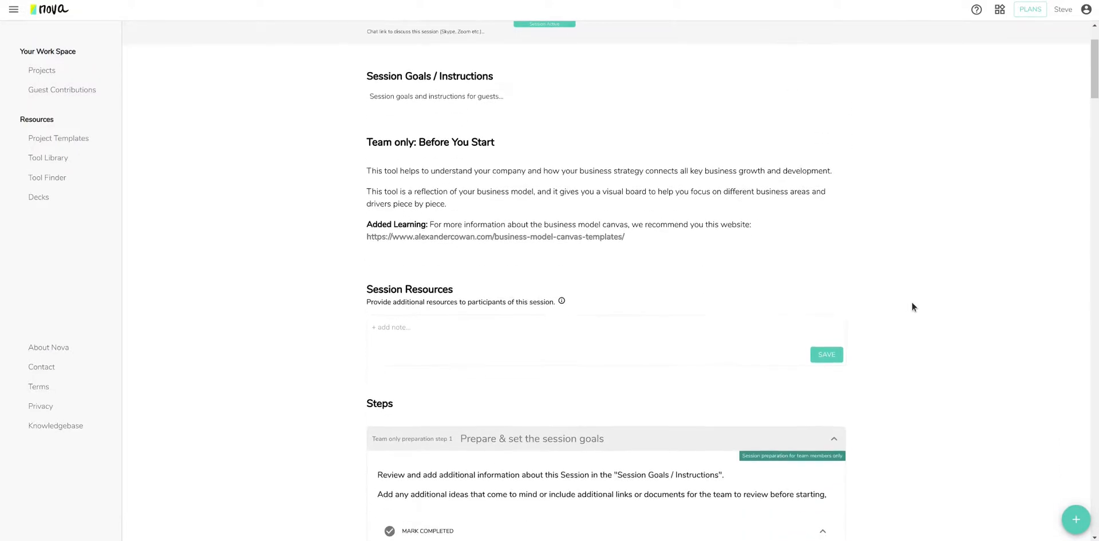
drag(1094, 114, 1094, 515)
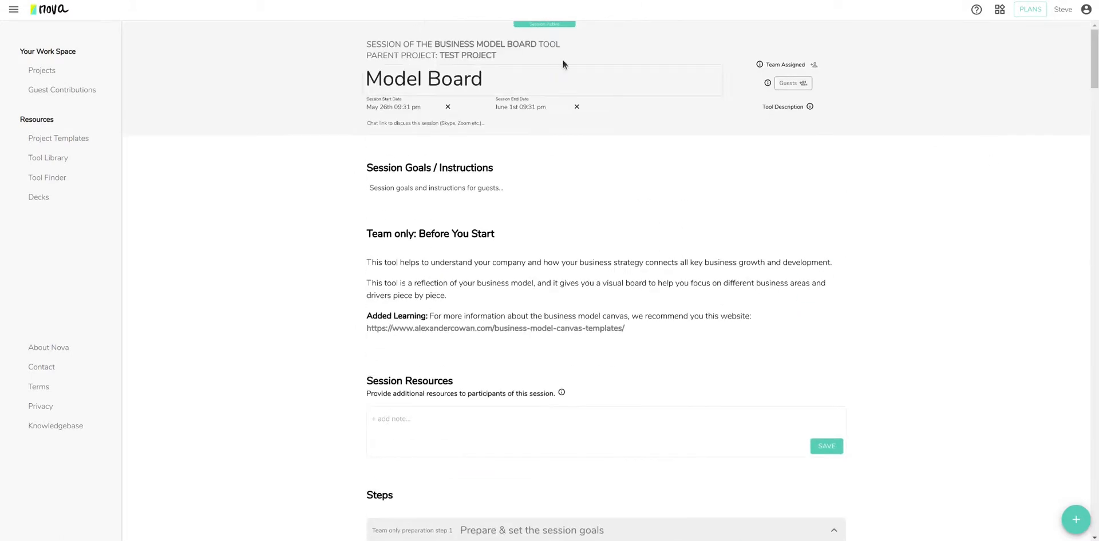
scroll(668, 189, down, 3)
scroll(903, 250, up, 3)
drag(1094, 62, 1058, 55)
scroll(913, 272, down, 2)
drag(1095, 67, 1093, 103)
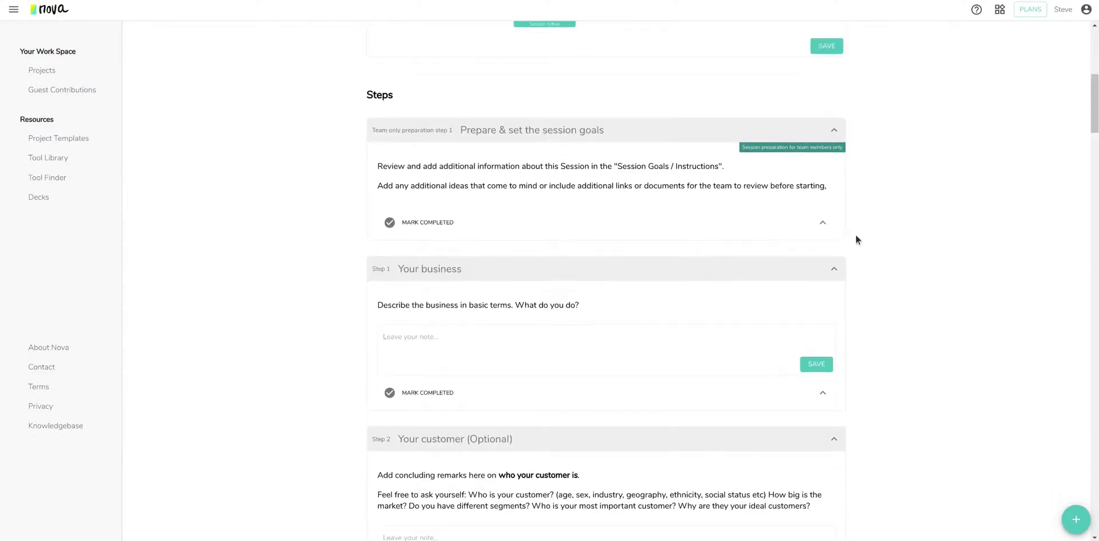
scroll(909, 226, up, 7)
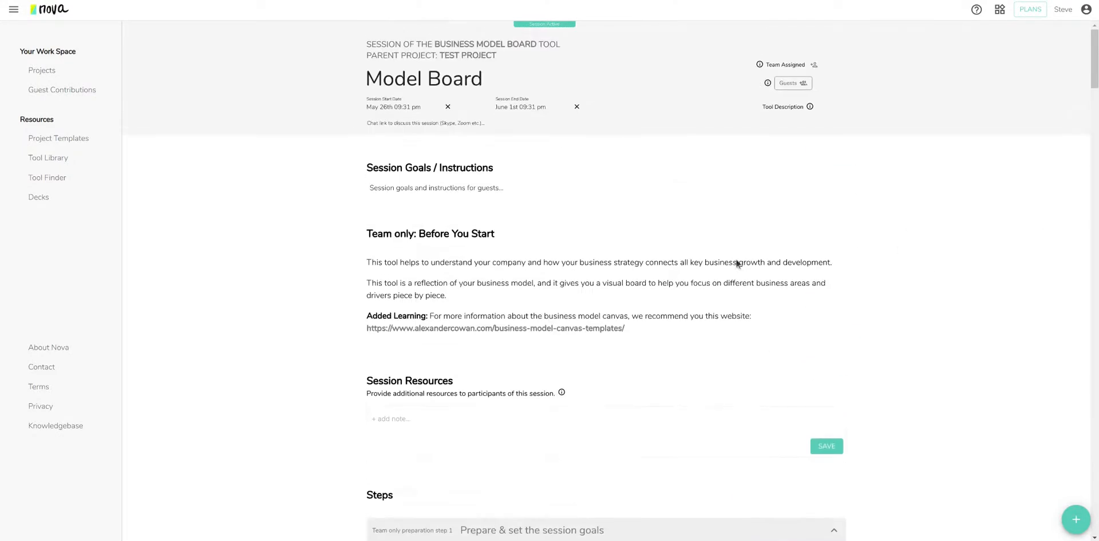
scroll(893, 297, down, 8)
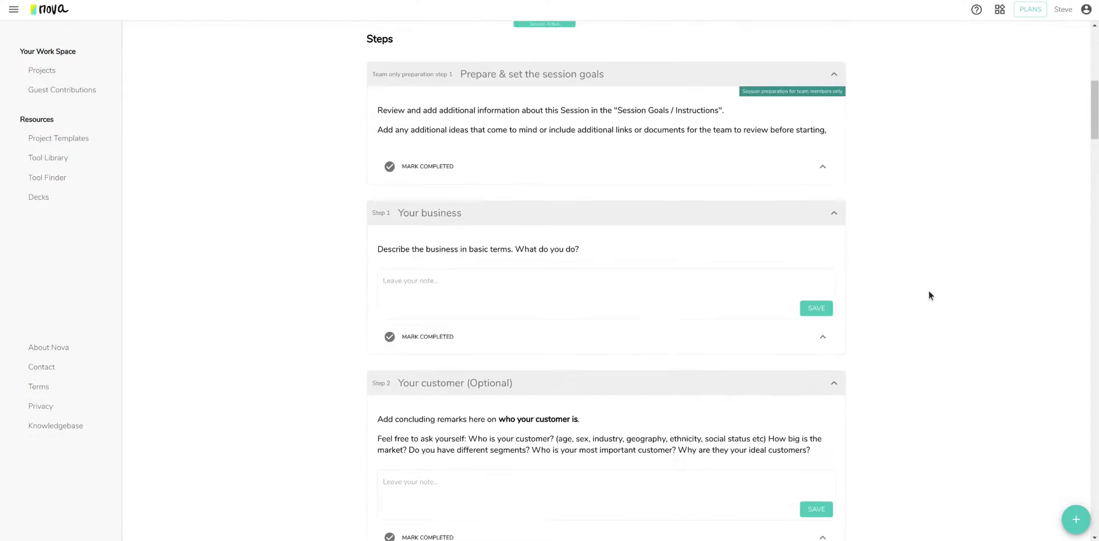
scroll(972, 334, down, 10)
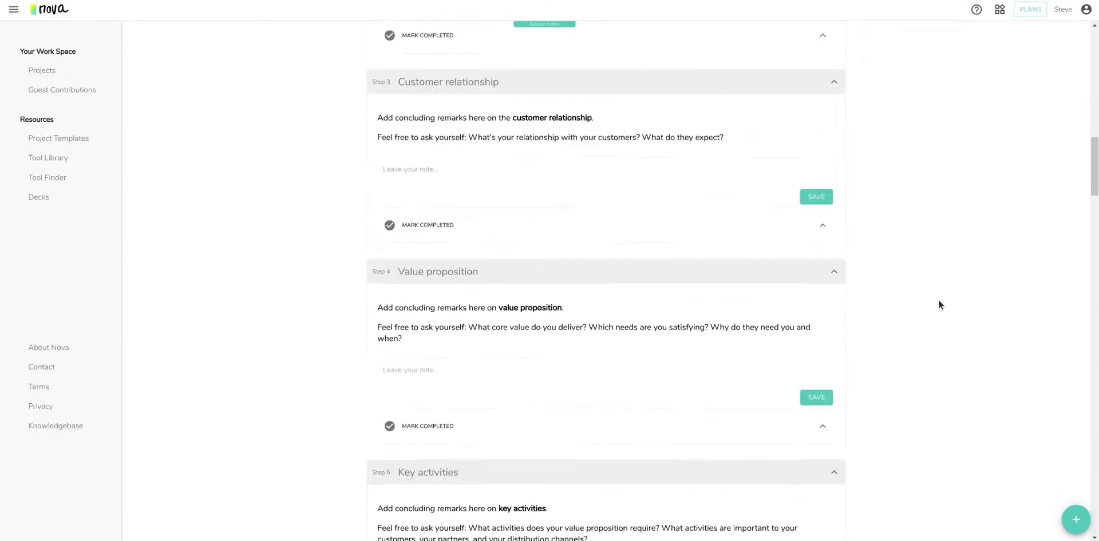
scroll(455, 89, down, 1)
Select and deselect the Value proposition and Key partners headings while reading further down.
drag(400, 77, 483, 78)
click(470, 89)
drag(397, 274, 461, 285)
scroll(548, 325, down, 2)
drag(406, 354, 482, 356)
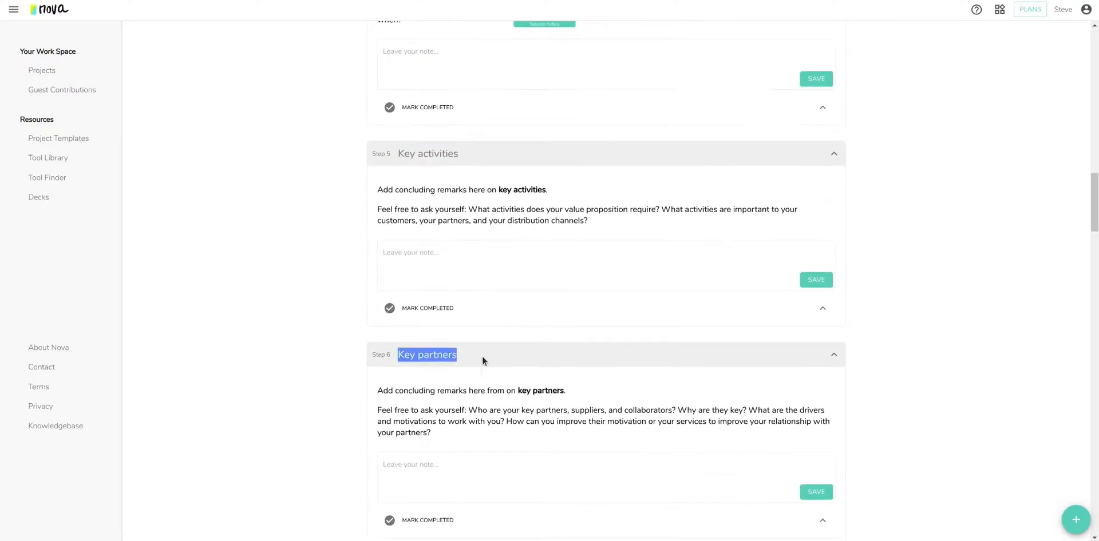
click(482, 358)
scroll(614, 324, down, 12)
scroll(719, 336, down, 20)
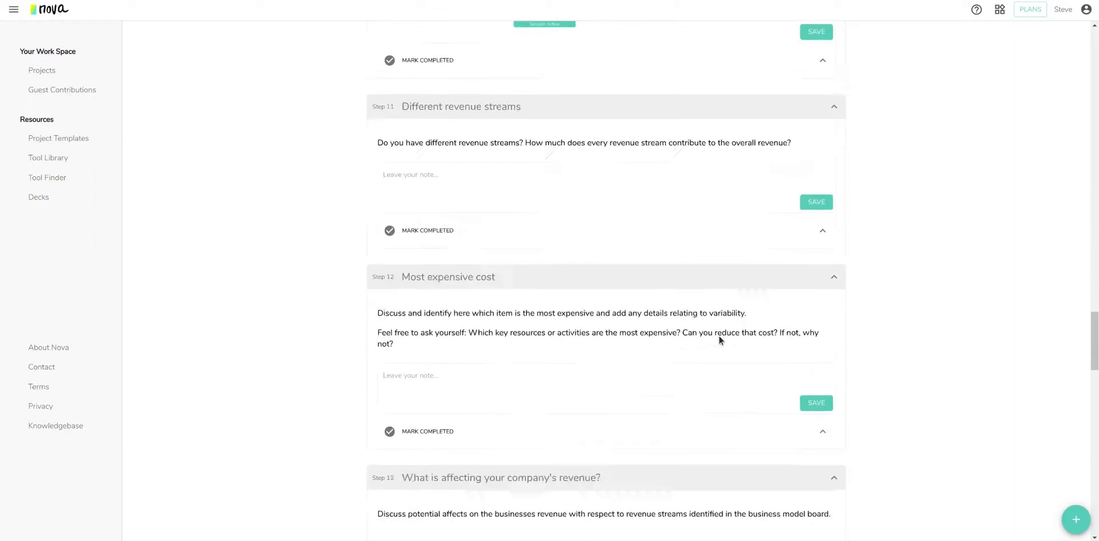
scroll(778, 325, down, 3)
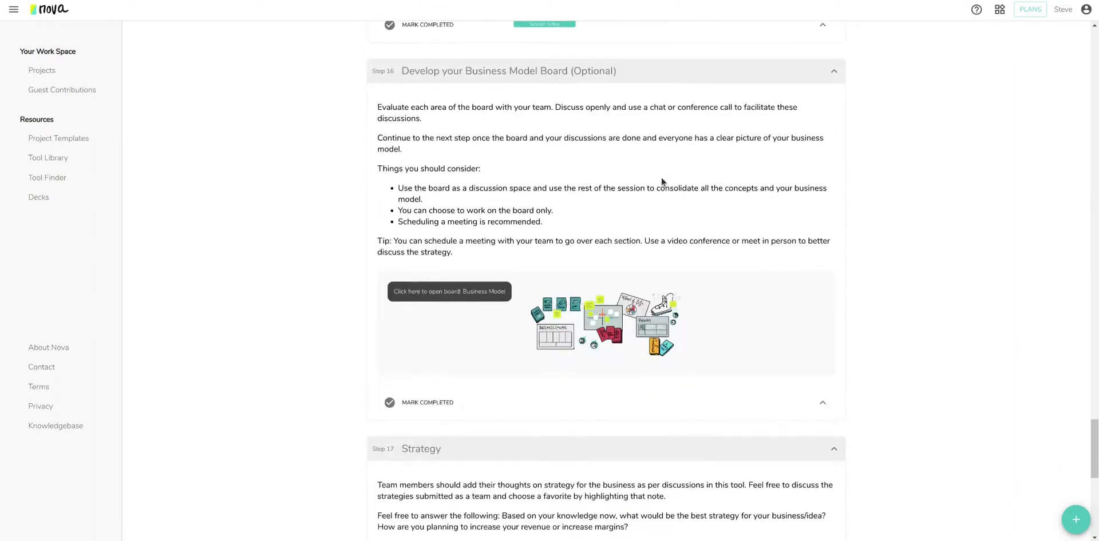
scroll(662, 183, up, 9)
Discard an unwritten Cost structure note and open the Business Model board in Step 16.
click(426, 296)
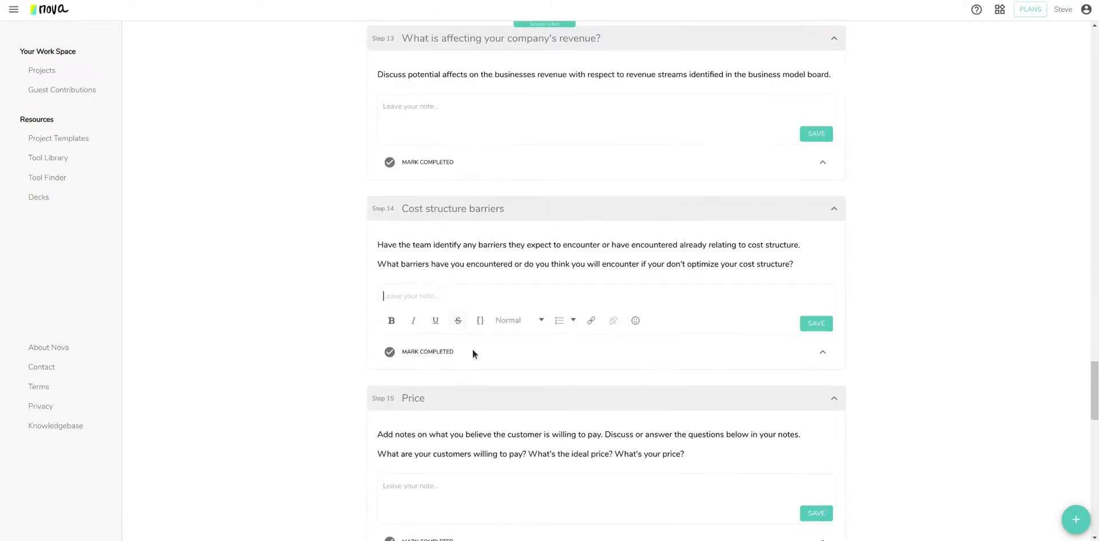
click(874, 307)
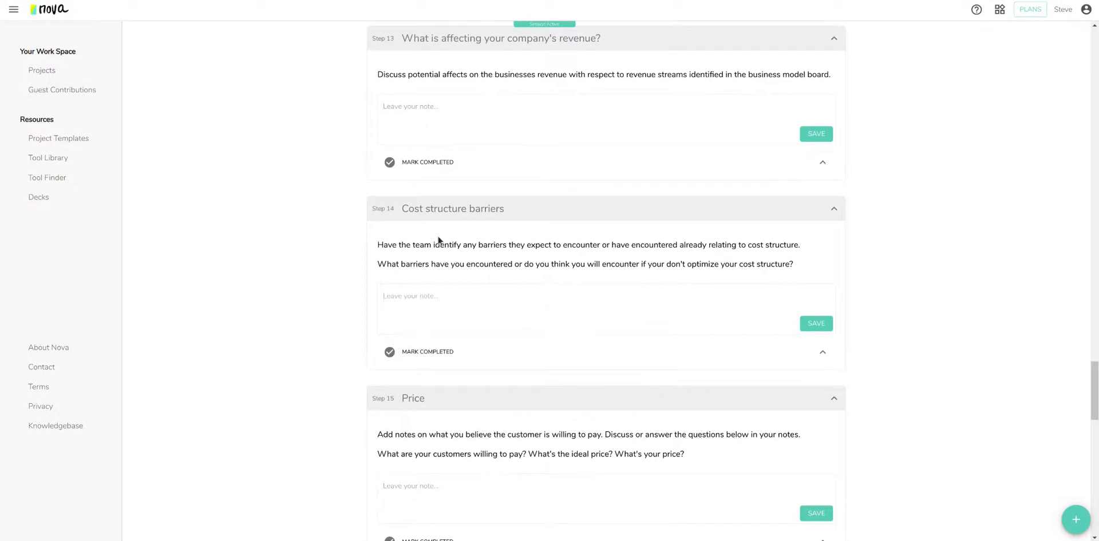
scroll(896, 384, down, 8)
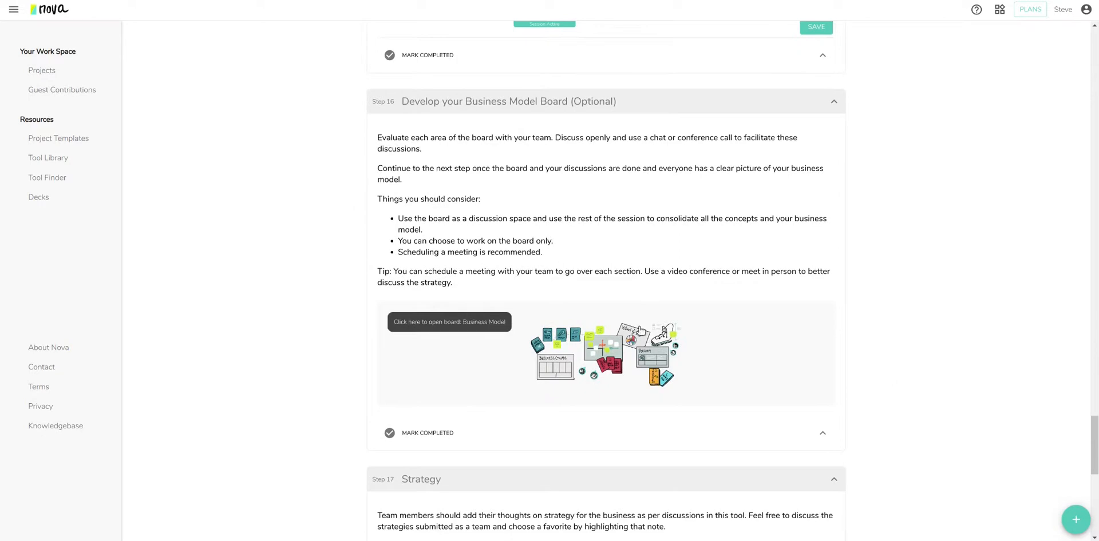
click(600, 339)
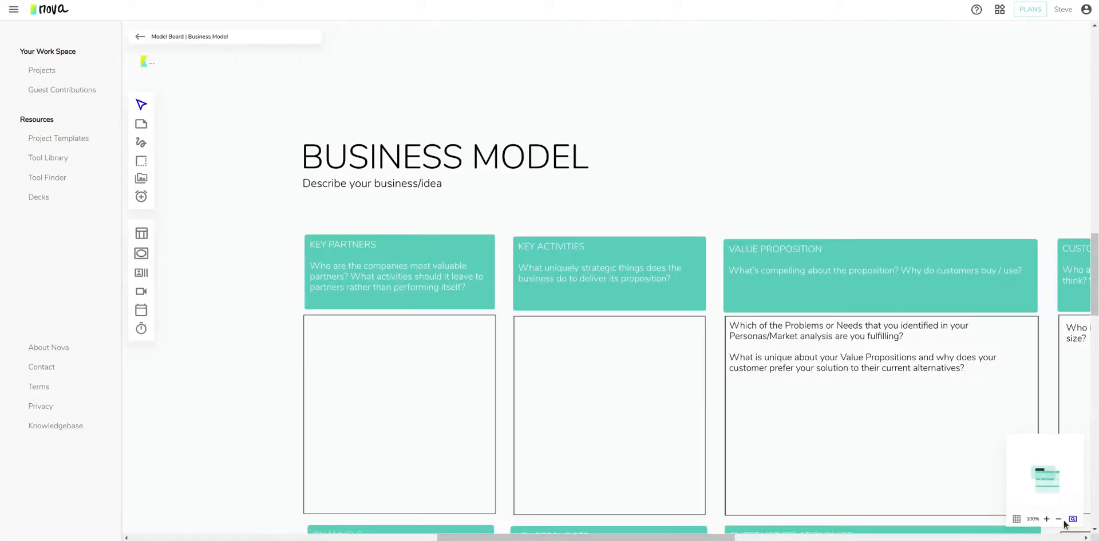
Zoom the Business Model board to 50%, frame it via the minimap, then return to the session.
click(1061, 520)
click(1061, 520)
click(1061, 520)
click(1060, 520)
click(1061, 520)
drag(1046, 480, 1054, 486)
scroll(942, 378, down, 4)
scroll(933, 379, up, 5)
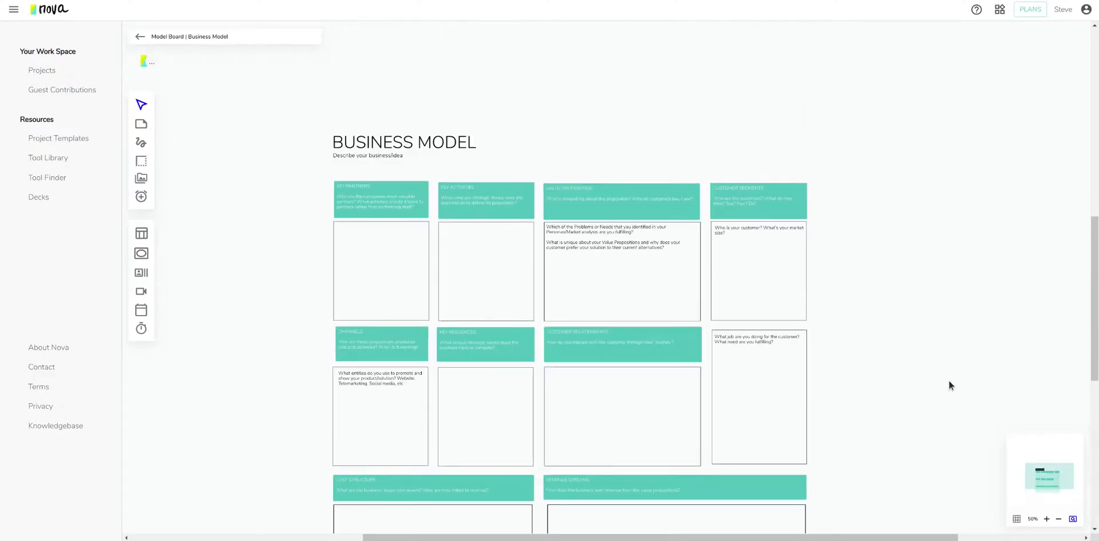
drag(1045, 475, 1043, 479)
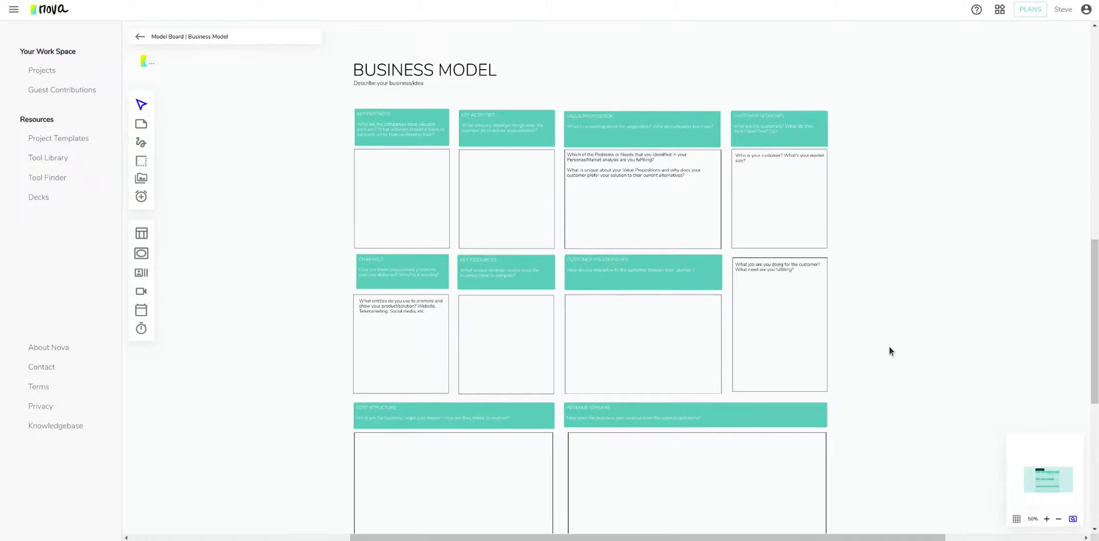
scroll(874, 336, up, 3)
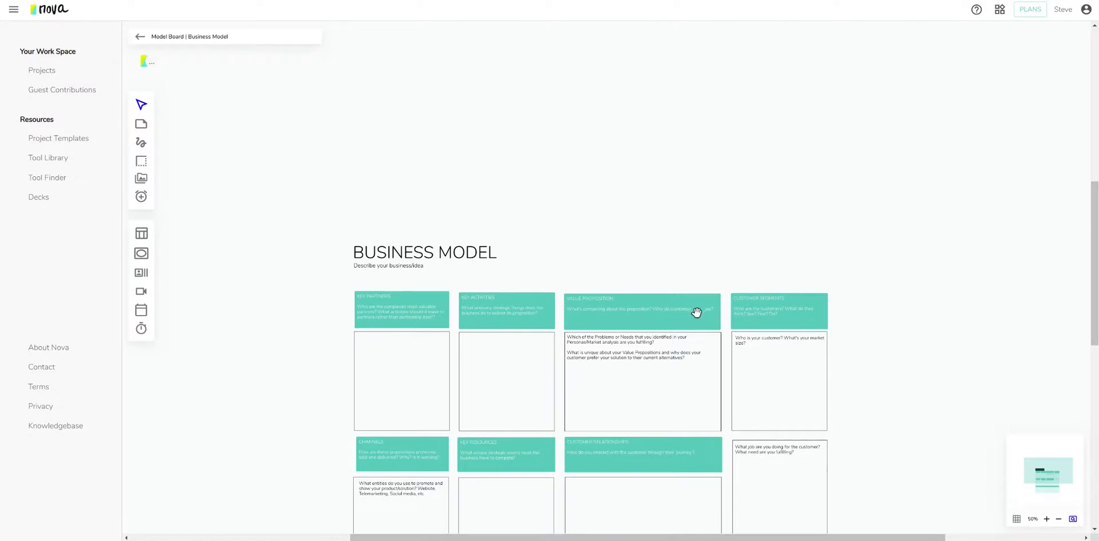
click(140, 36)
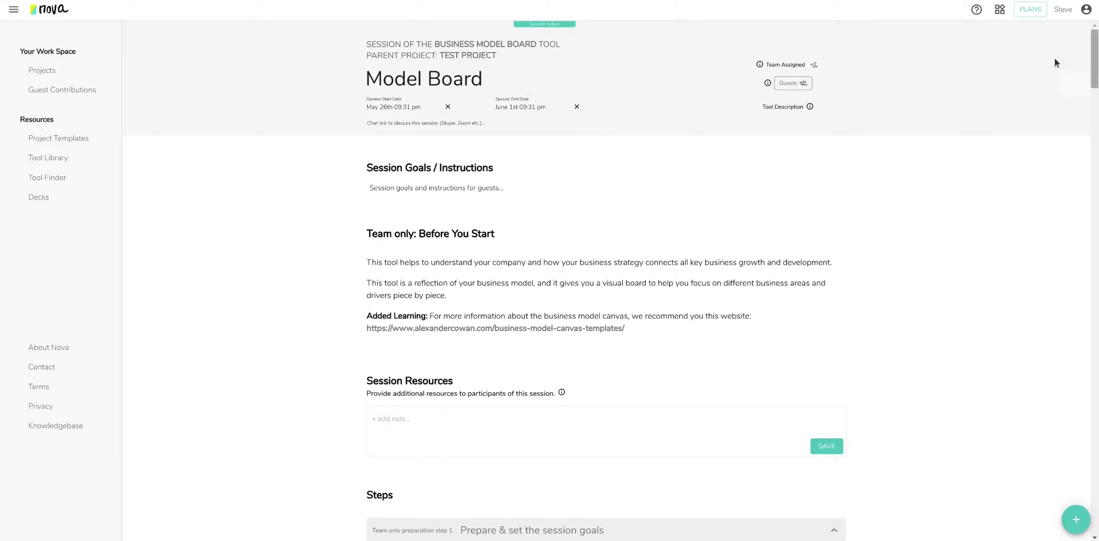
Save a Session Output note reading 'Session output', then go back to the Test Project map.
drag(1094, 60, 1094, 503)
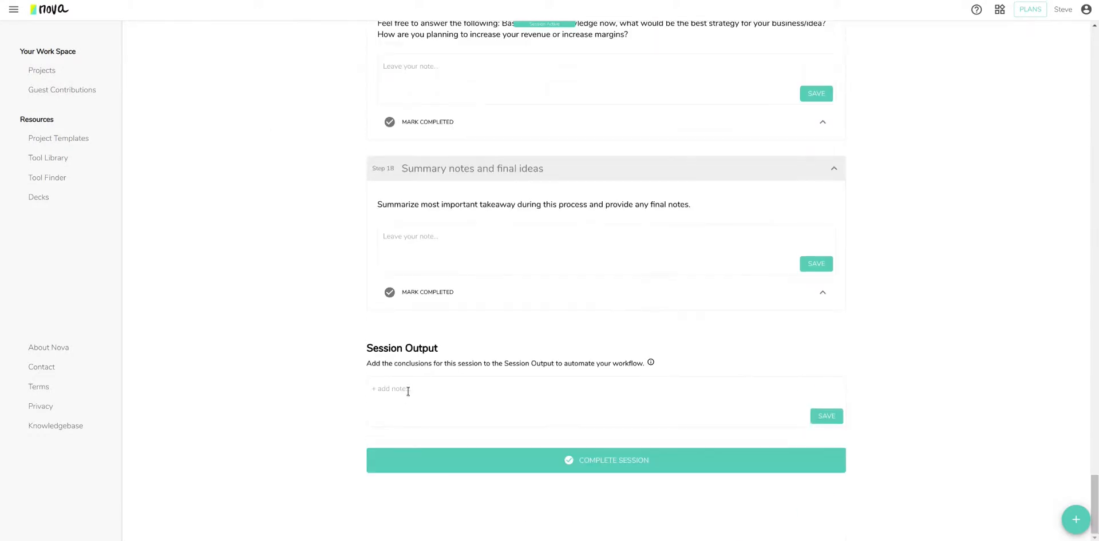
click(477, 390)
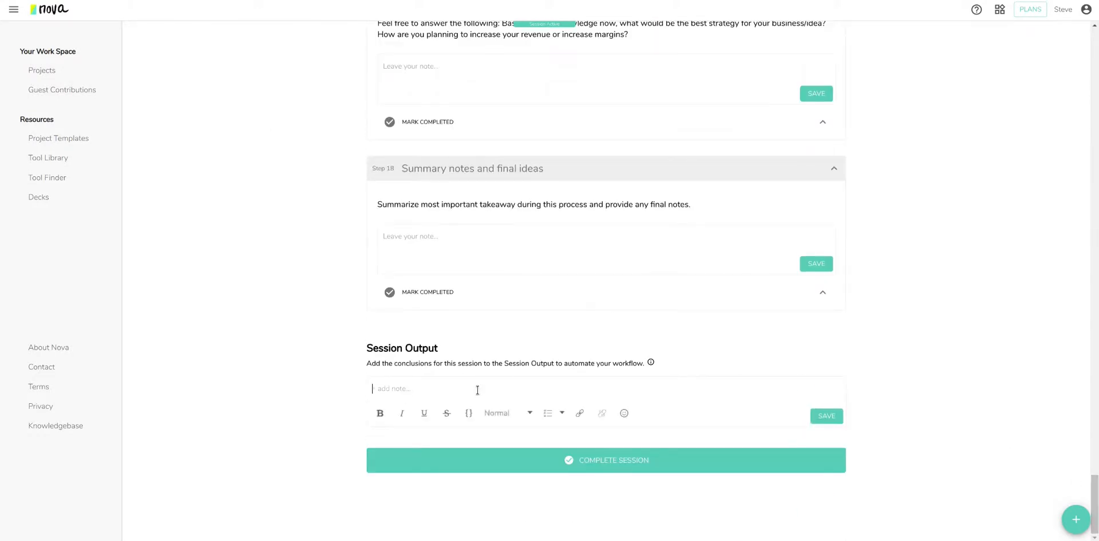
text(Session output)
click(826, 417)
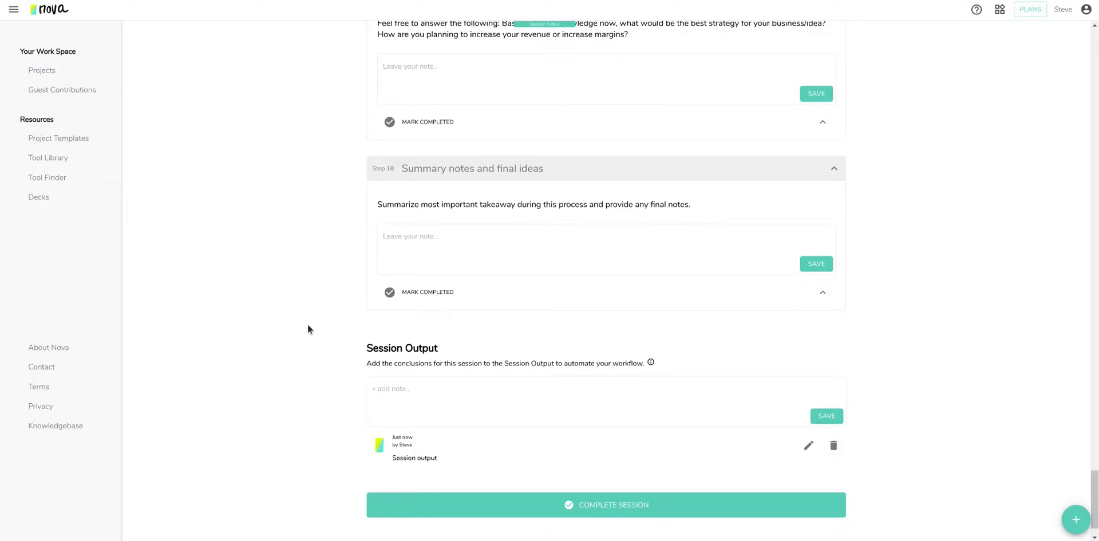
drag(1094, 498, 1094, 57)
click(467, 57)
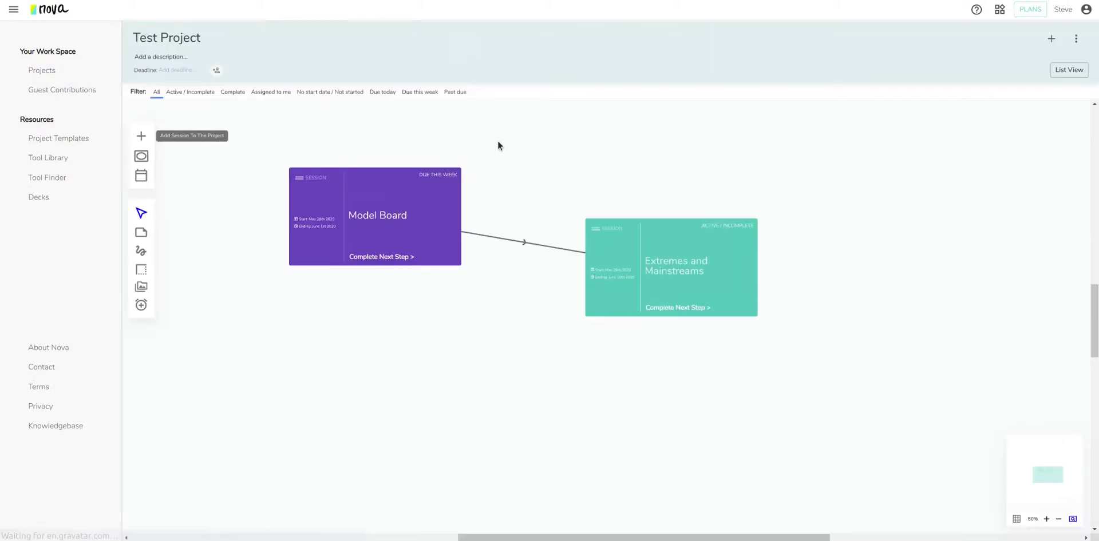
Open the Extremes and Mainstreams session and its Persona/E&M board from Step 1.
click(673, 268)
scroll(644, 395, down, 2)
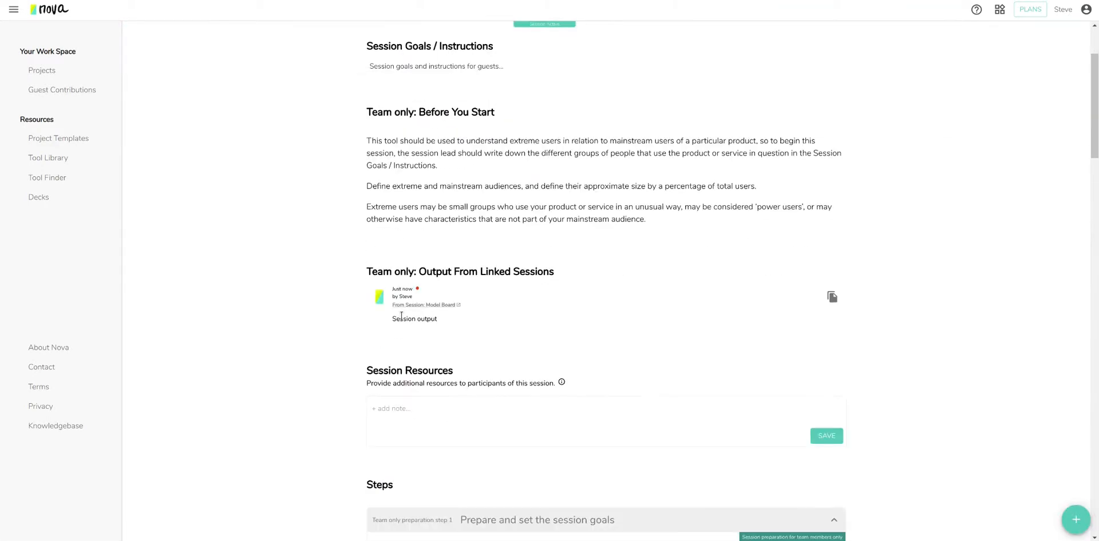
scroll(304, 223, up, 2)
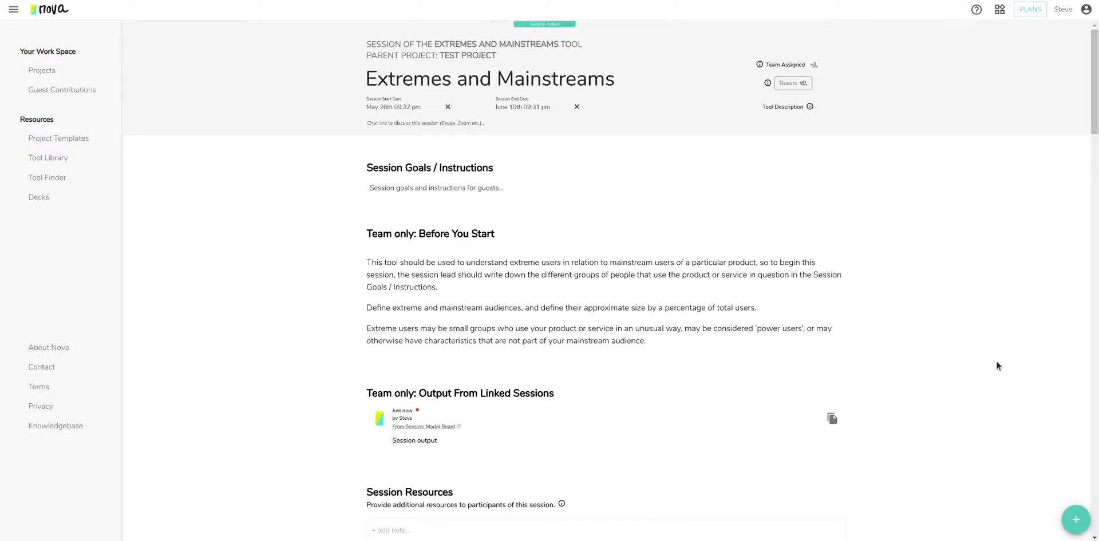
scroll(987, 318, down, 12)
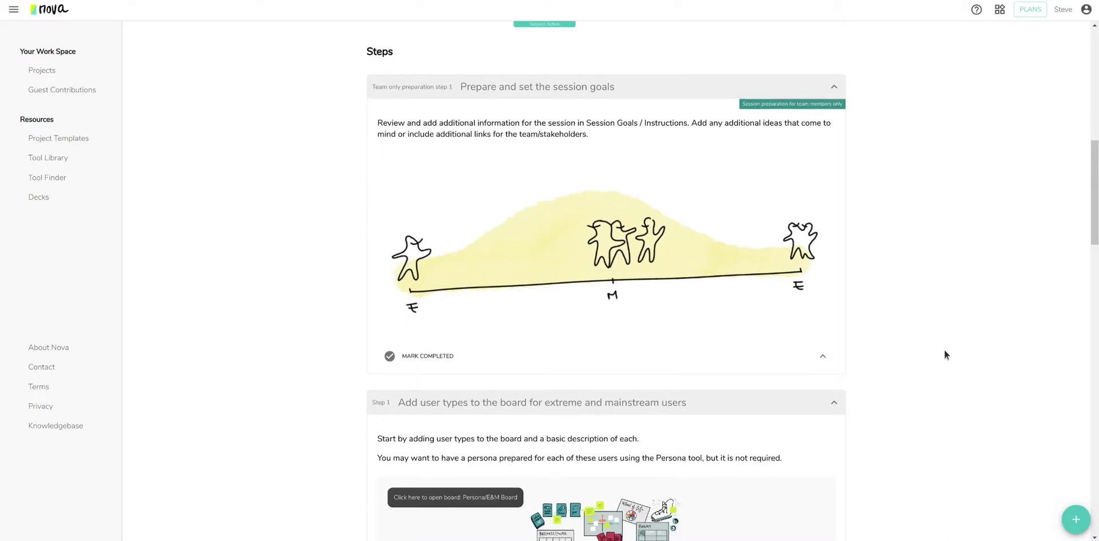
click(692, 294)
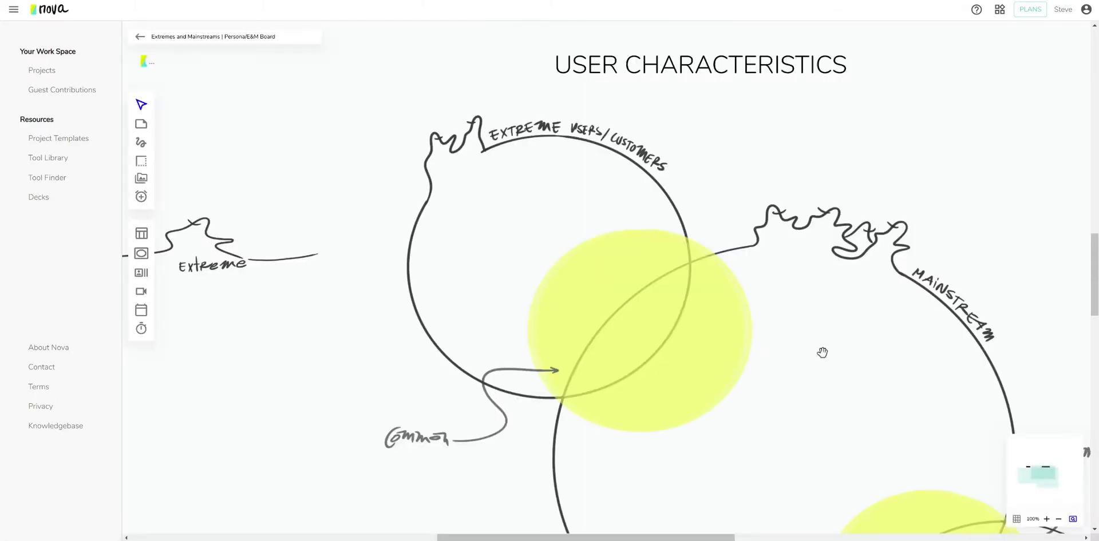
Zoom the board to 60% framing USER TYPES and USER CHARACTERISTICS, and open the deck panel.
mouse_move(1046, 480)
mouse_down()
mouse_move(1034, 472)
mouse_move(1043, 476)
mouse_up()
click(1058, 520)
click(1058, 519)
click(1058, 520)
click(1058, 519)
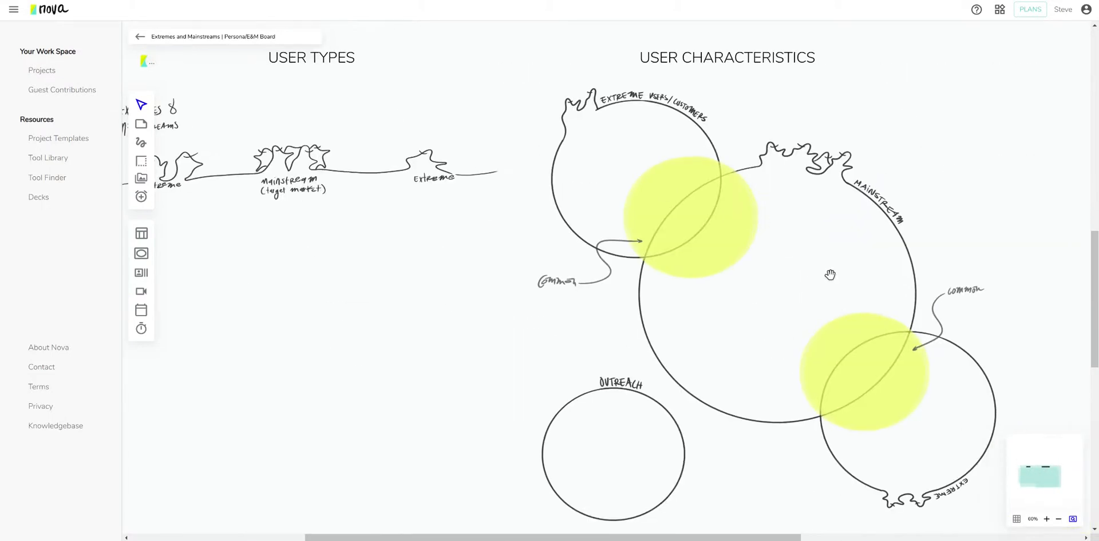
mouse_move(1039, 486)
mouse_down()
mouse_move(1034, 474)
mouse_move(1041, 480)
mouse_up()
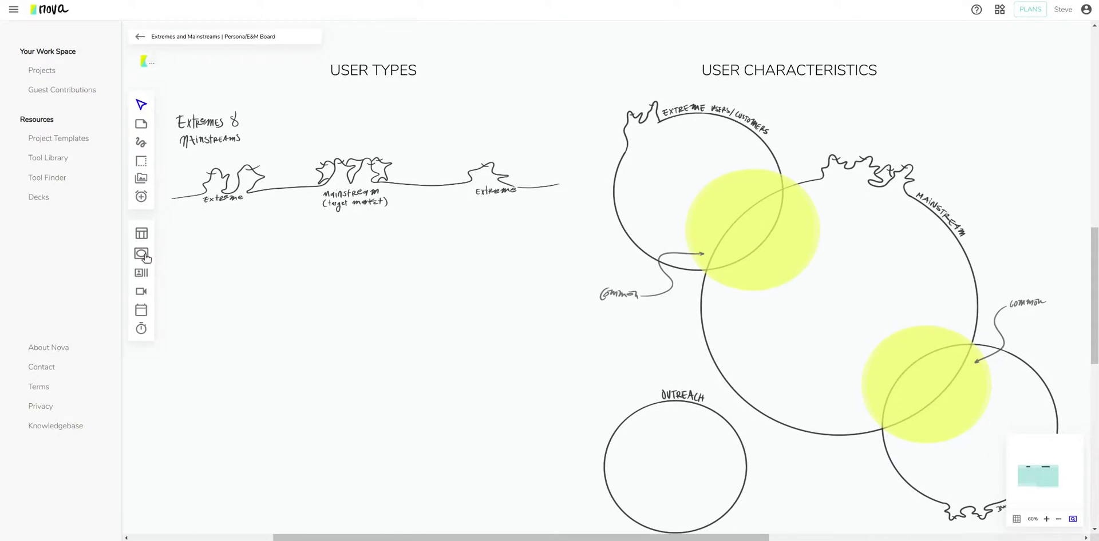
click(143, 273)
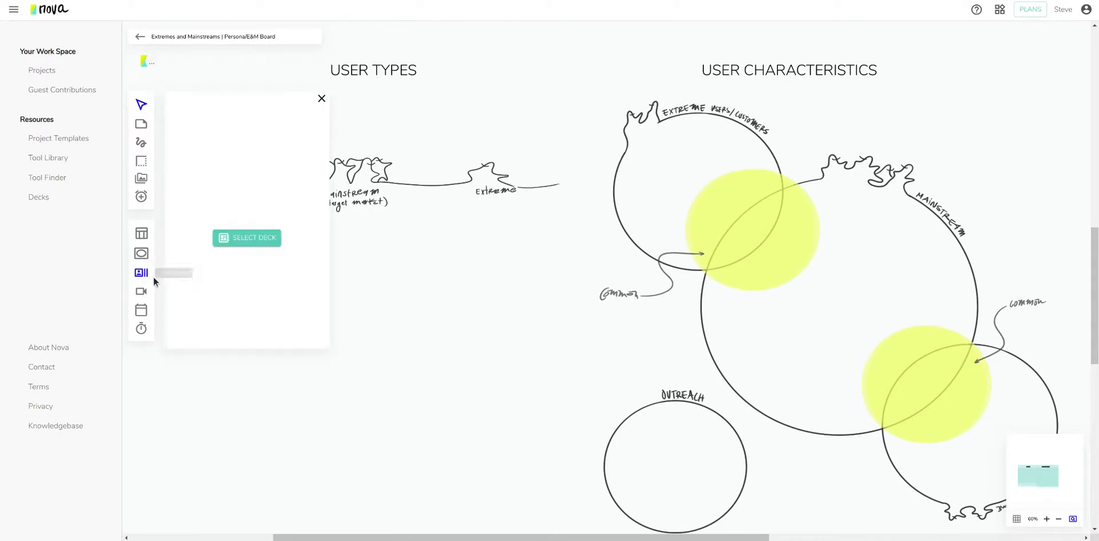
Open the card deck list and select the Health Card Deck.
click(244, 239)
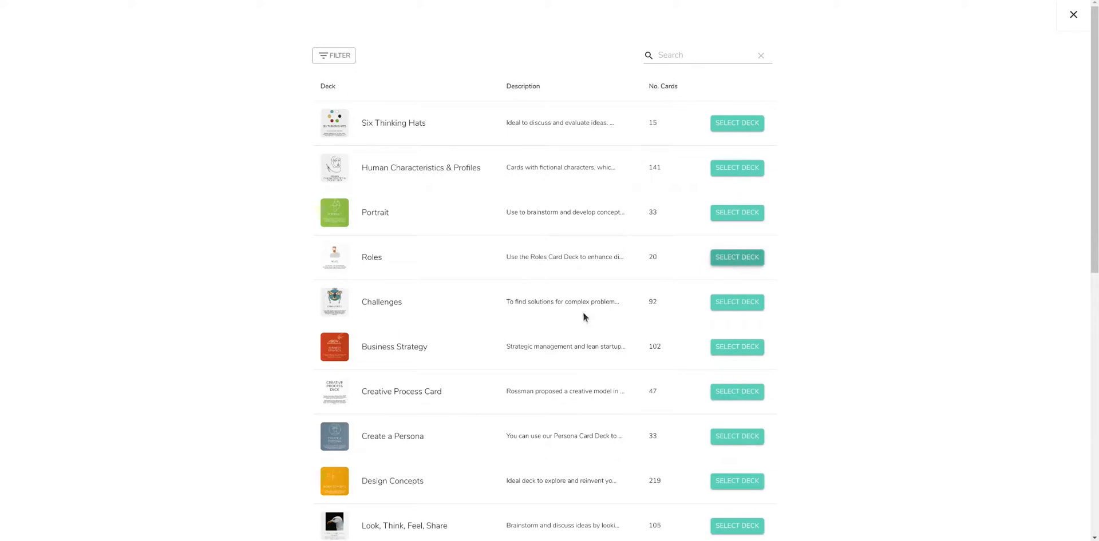
scroll(513, 329, down, 4)
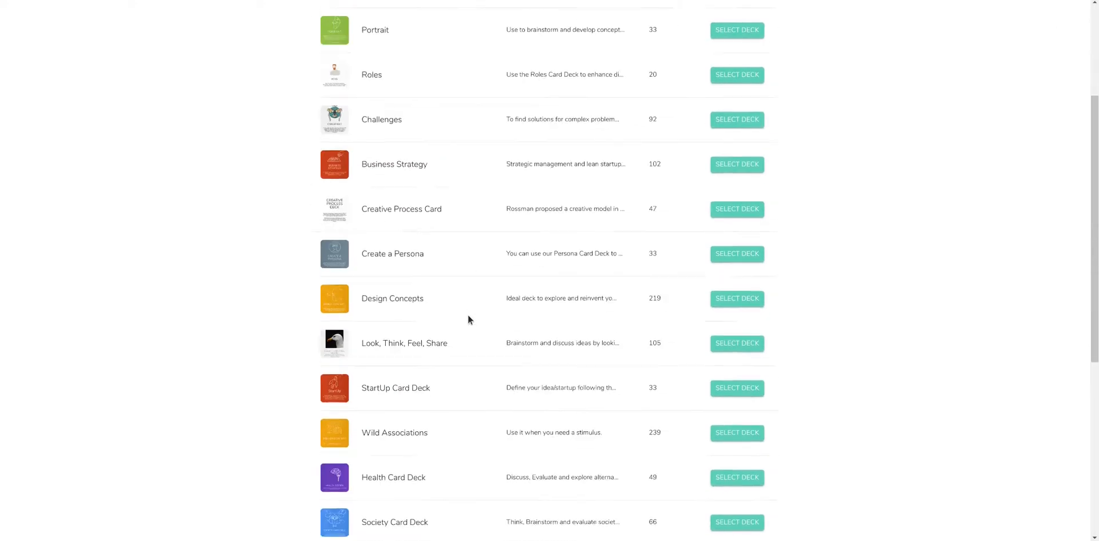
scroll(471, 316, up, 4)
scroll(476, 228, down, 8)
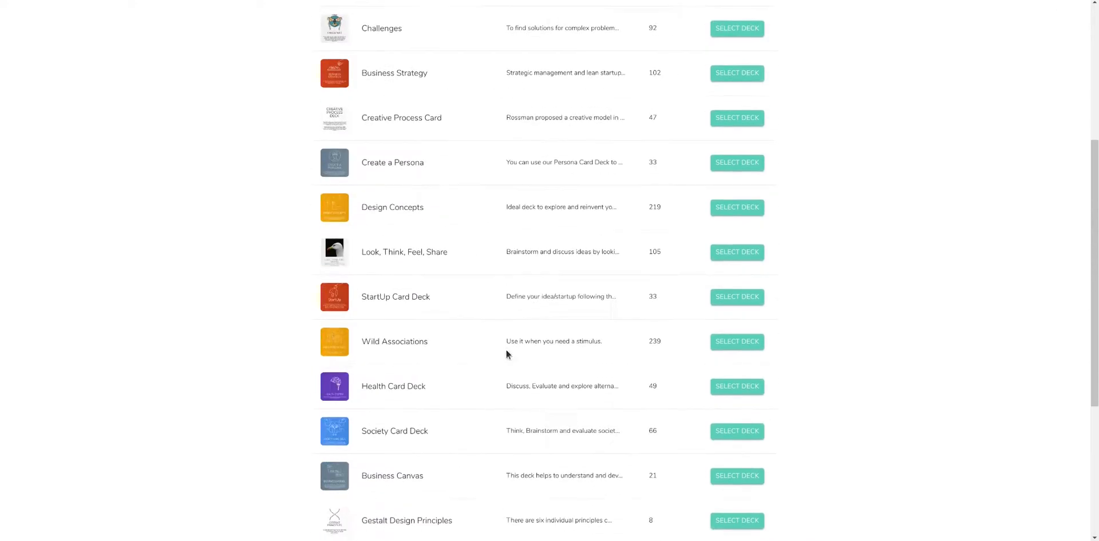
click(733, 298)
Drag Health System, Intensive Care Unit and Reports onto the board and align them in a column.
scroll(412, 366, down, 3)
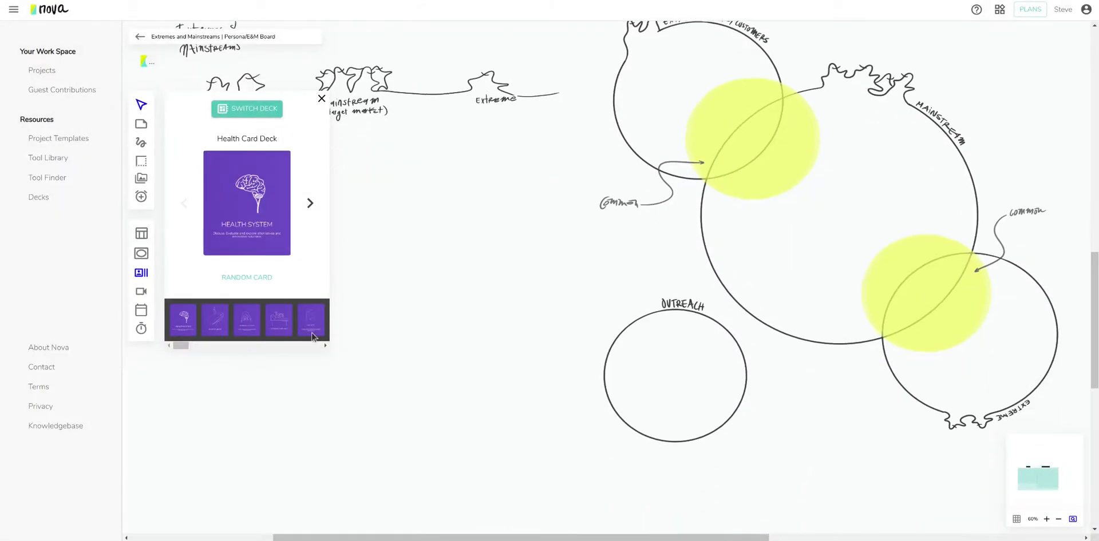
mouse_move(256, 203)
mouse_down()
mouse_move(518, 260)
mouse_move(480, 237)
mouse_up()
drag(280, 319, 457, 361)
drag(311, 319, 439, 462)
scroll(596, 380, down, 3)
drag(446, 303, 468, 352)
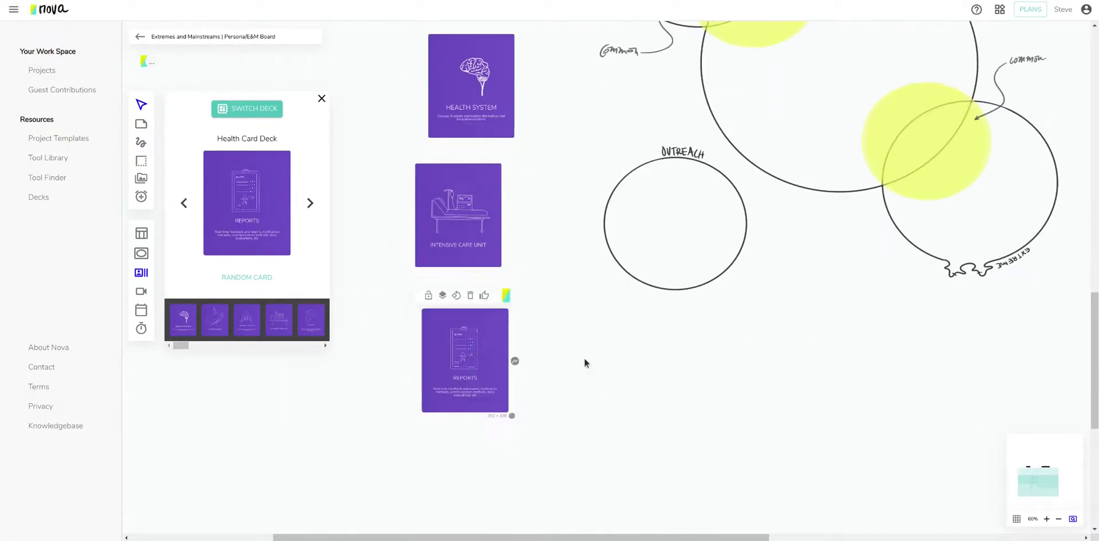
drag(482, 227, 489, 233)
drag(486, 101, 481, 107)
drag(460, 233, 462, 239)
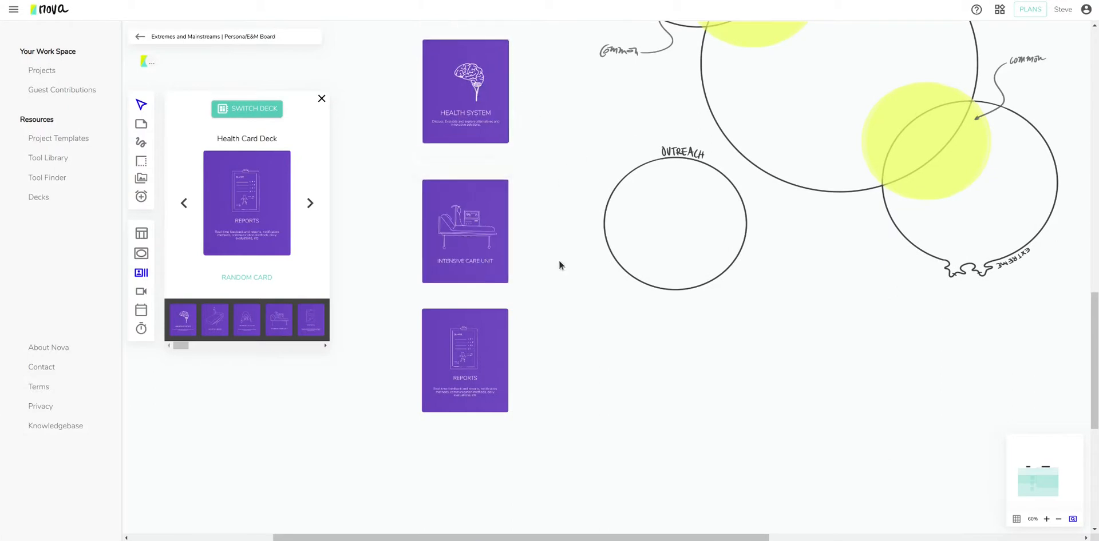
Close the Health Card Deck panel and glance through the stickers and board templates panels.
click(322, 99)
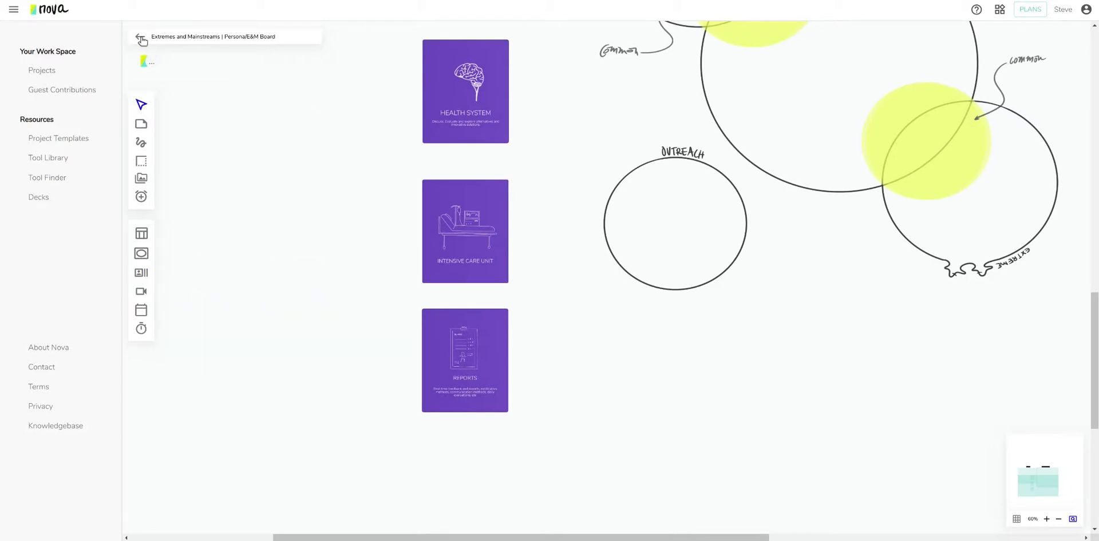
click(141, 255)
click(322, 98)
click(141, 233)
click(320, 100)
Place two timers, the first with one minute added, and an empty image/video block.
click(141, 196)
click(329, 192)
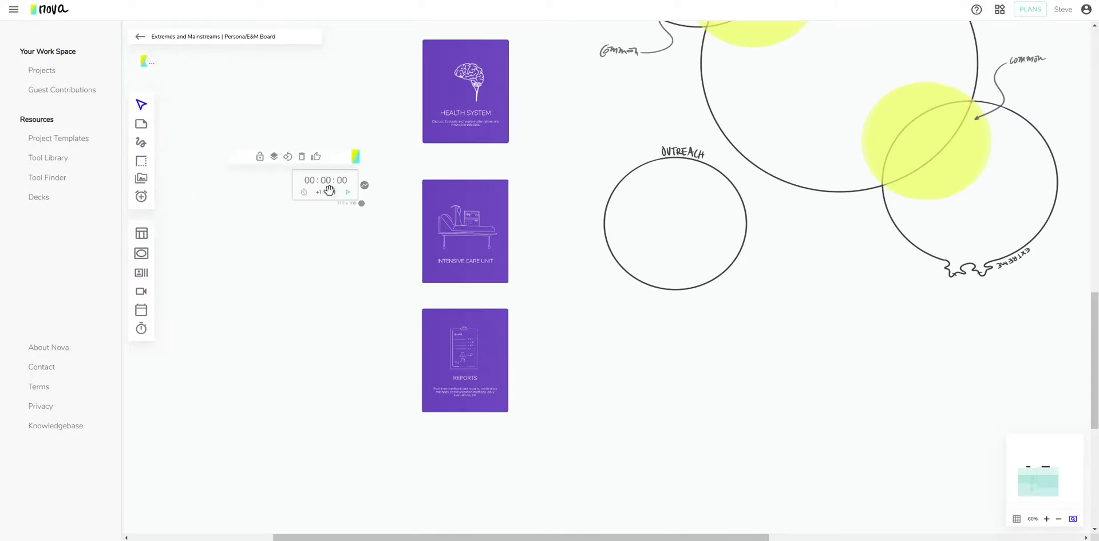
click(318, 193)
click(141, 197)
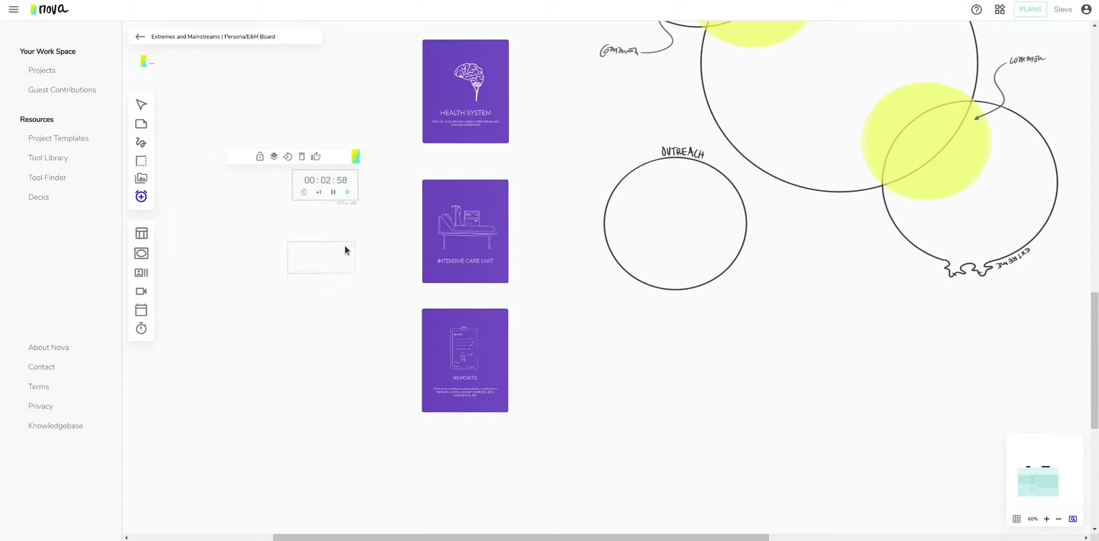
click(326, 241)
click(142, 182)
click(297, 345)
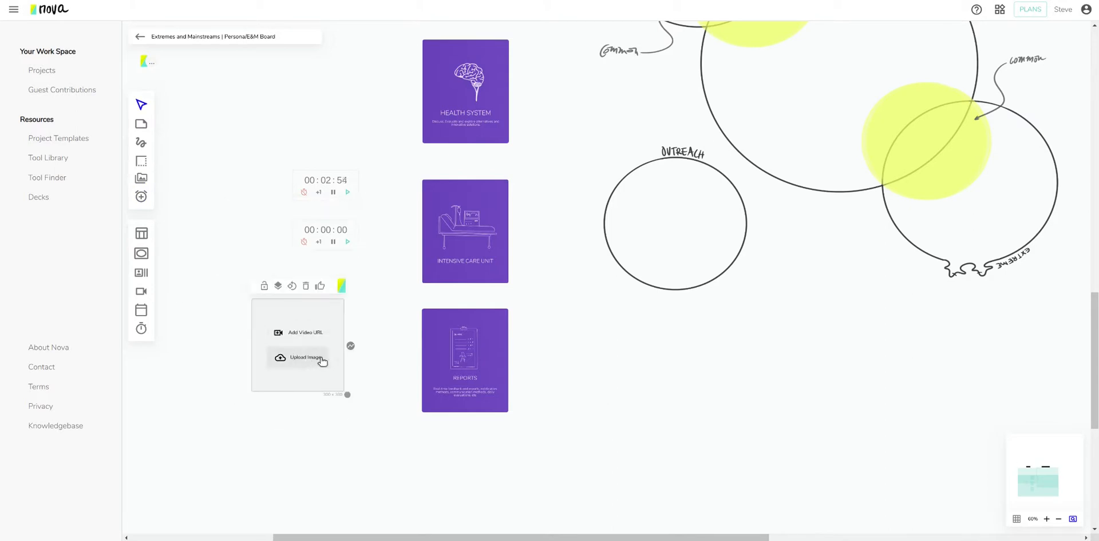
Set the rectangle outline thickness to 13, then go back to the Extremes and Mainstreams session page.
click(141, 161)
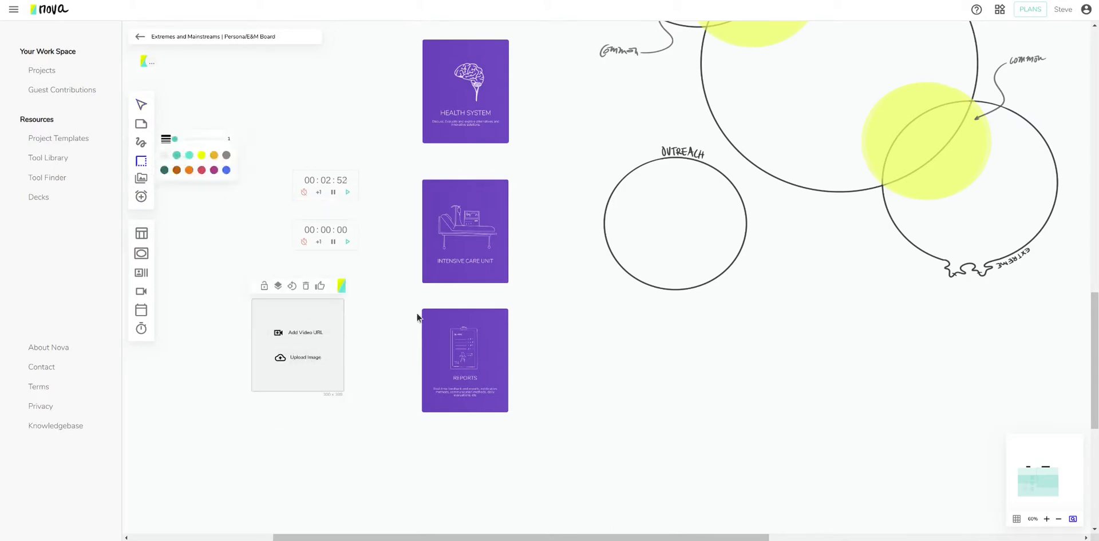
drag(177, 147, 224, 148)
click(141, 124)
click(142, 105)
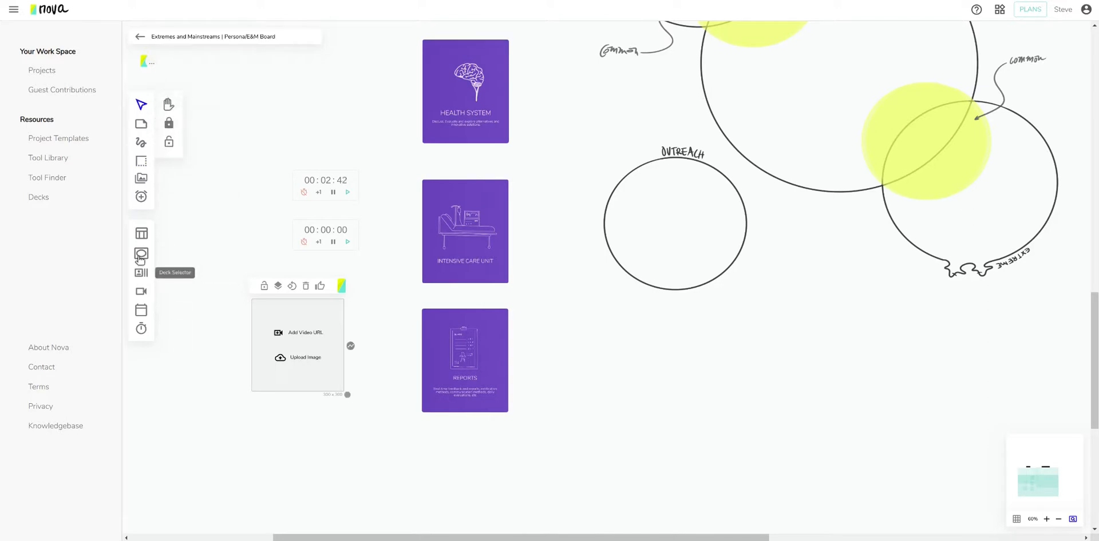
click(138, 37)
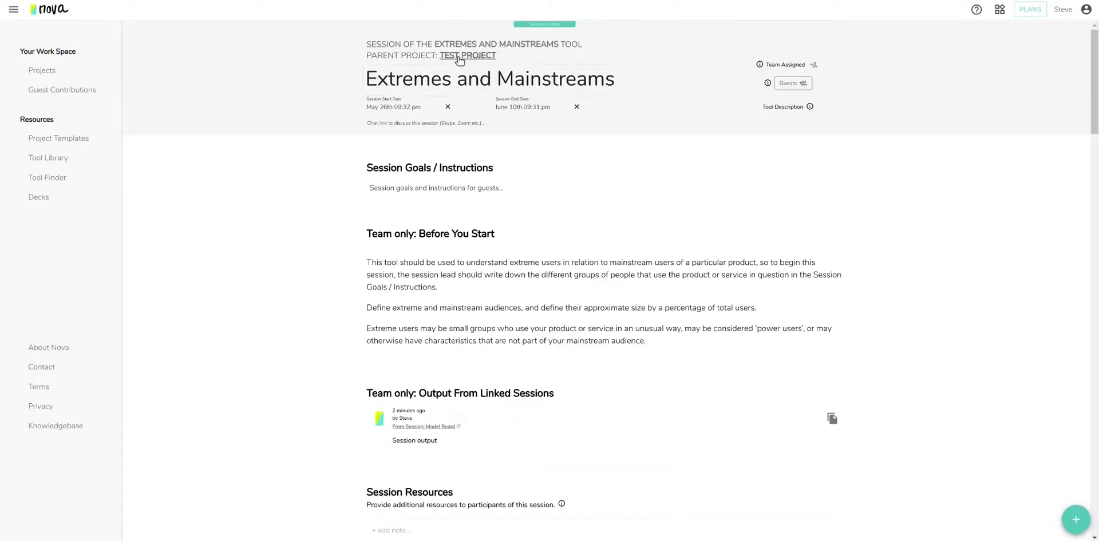
Open the Test Project board and nudge the Extremes and Mainstreams card slightly down-right.
click(461, 55)
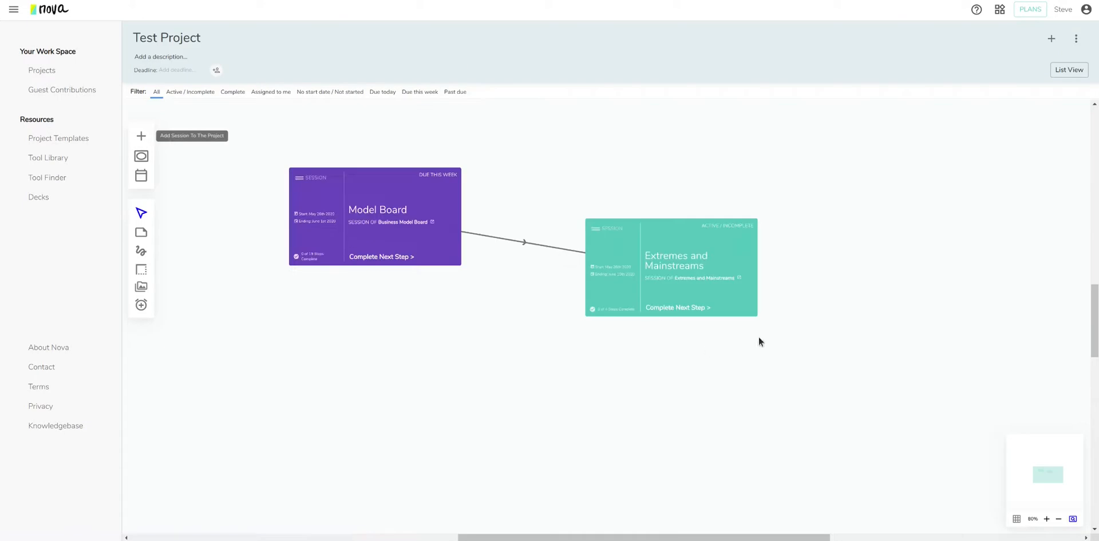
mouse_move(734, 270)
mouse_down()
mouse_move(767, 288)
mouse_move(742, 266)
mouse_move(754, 269)
mouse_up()
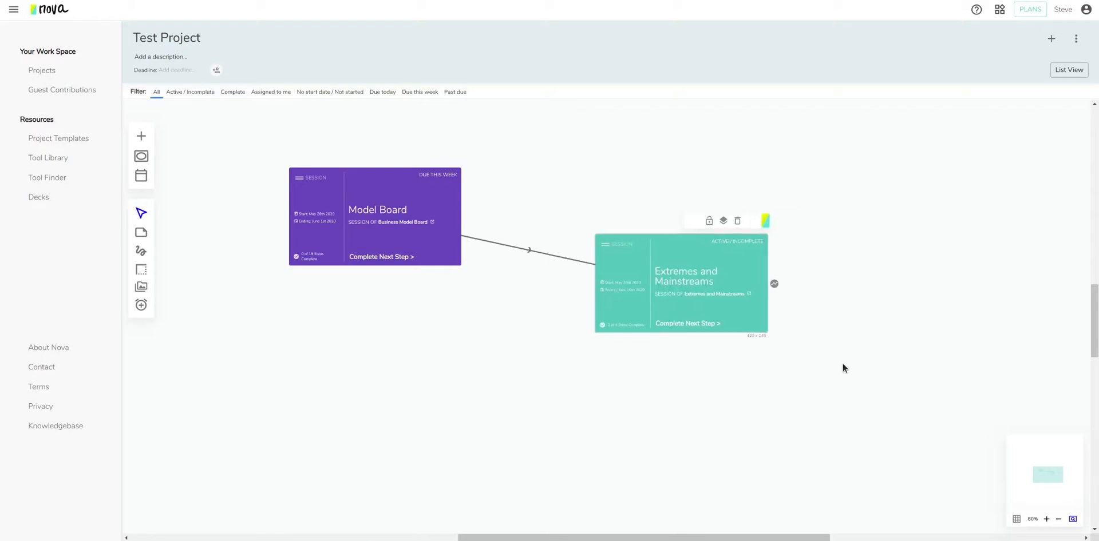
click(900, 355)
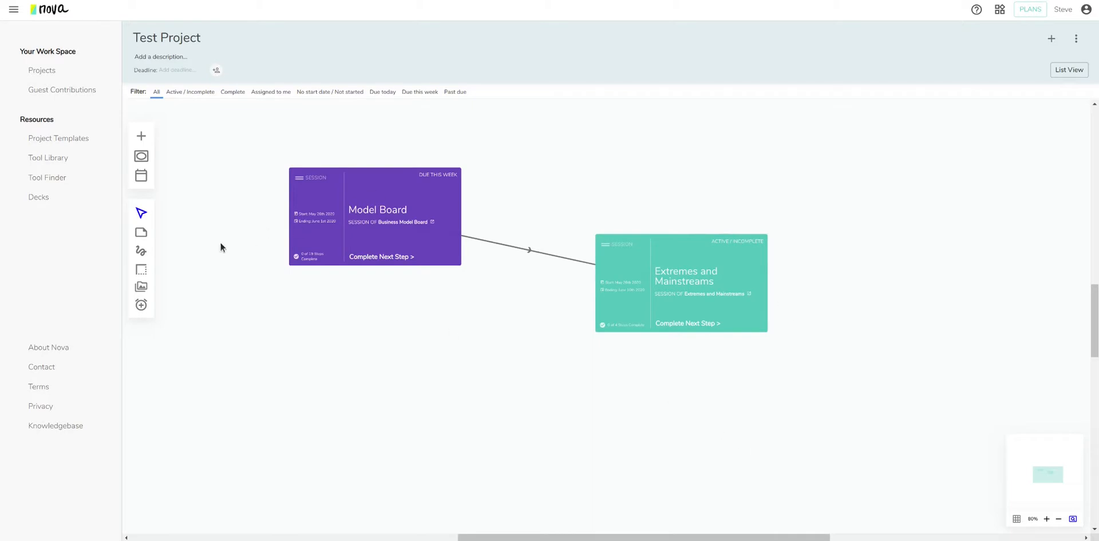
Browse project templates, then start a new project from the Product Design with Design Thinking template.
click(65, 145)
scroll(410, 311, down, 3)
scroll(465, 347, down, 1)
scroll(483, 121, up, 4)
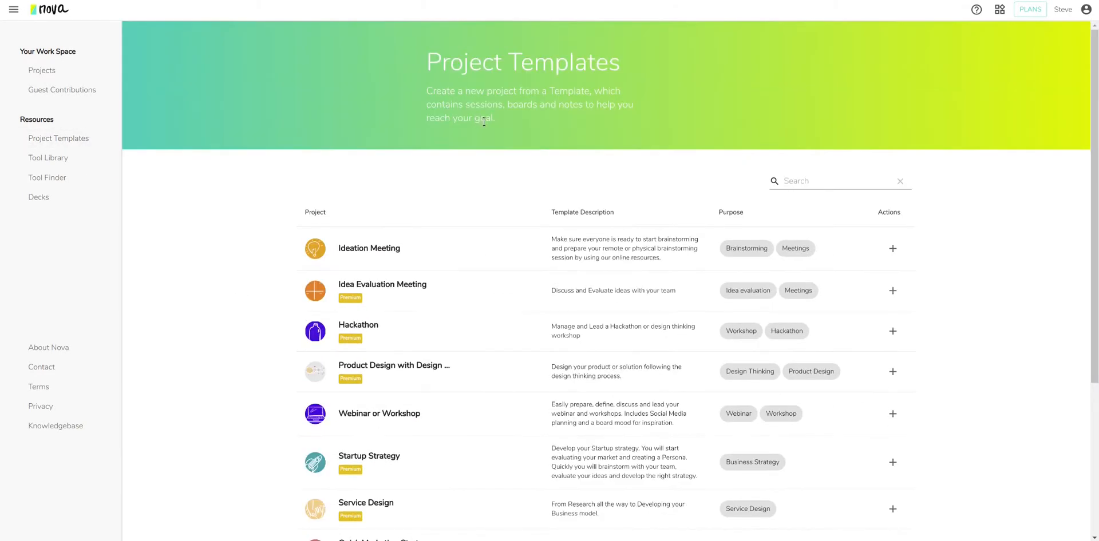
click(73, 71)
click(737, 70)
click(560, 278)
drag(689, 301, 683, 378)
click(486, 394)
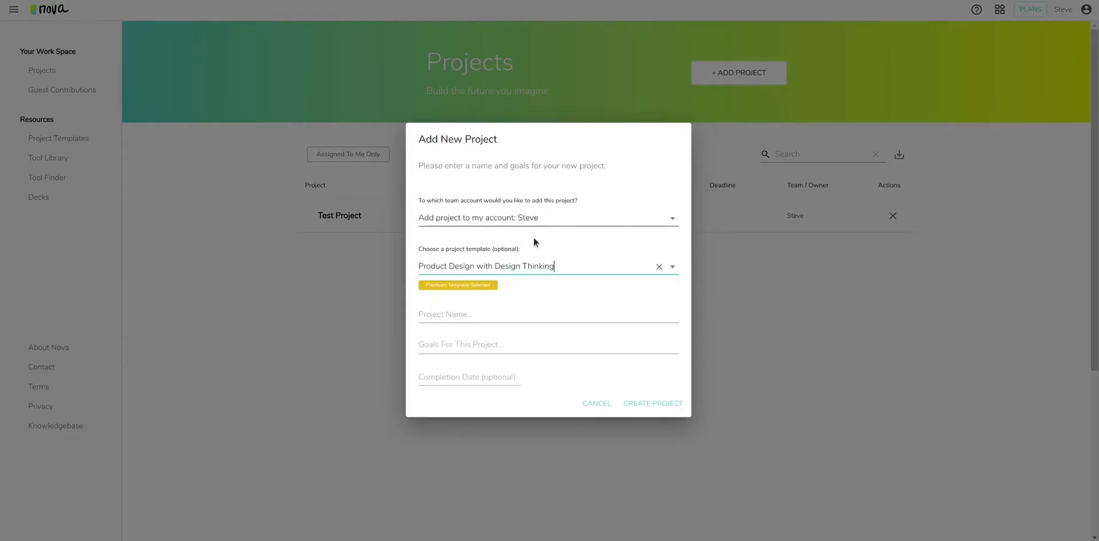
Name the project 'Product Design' and create it.
click(498, 314)
text(Product Desin)
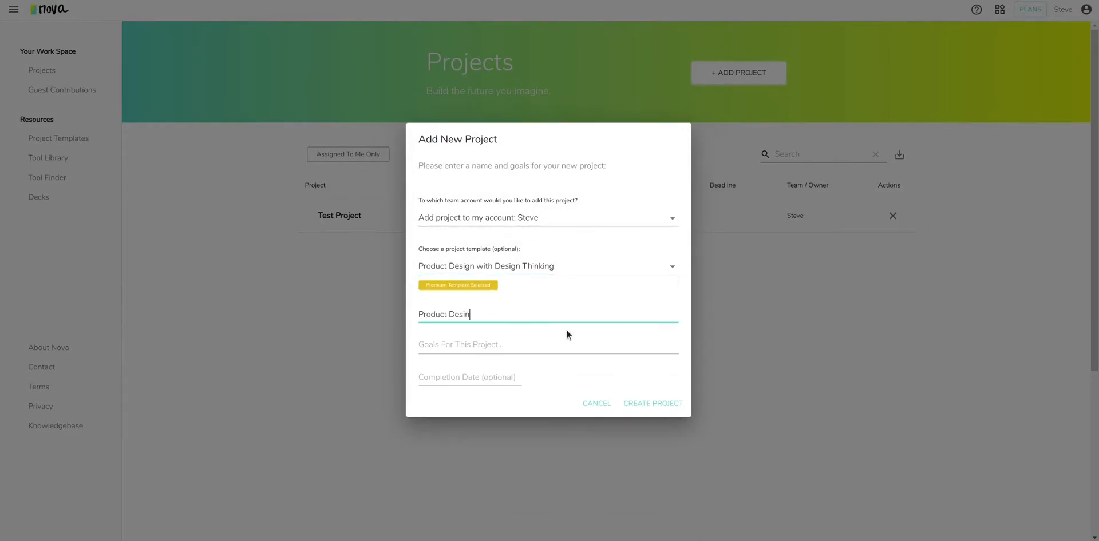
key(BackSpace)
text(gn)
click(662, 405)
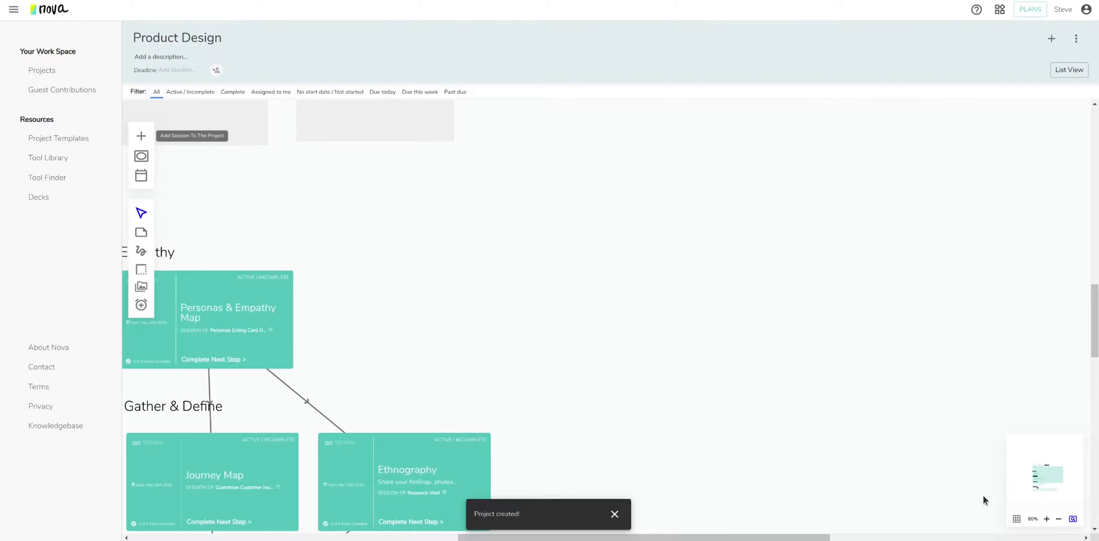
Zoom out and scroll the board to review the Empathy, Gather & Define, Ideate and Prototype & Test stages.
click(1059, 519)
drag(1042, 474, 1046, 470)
scroll(699, 475, down, 5)
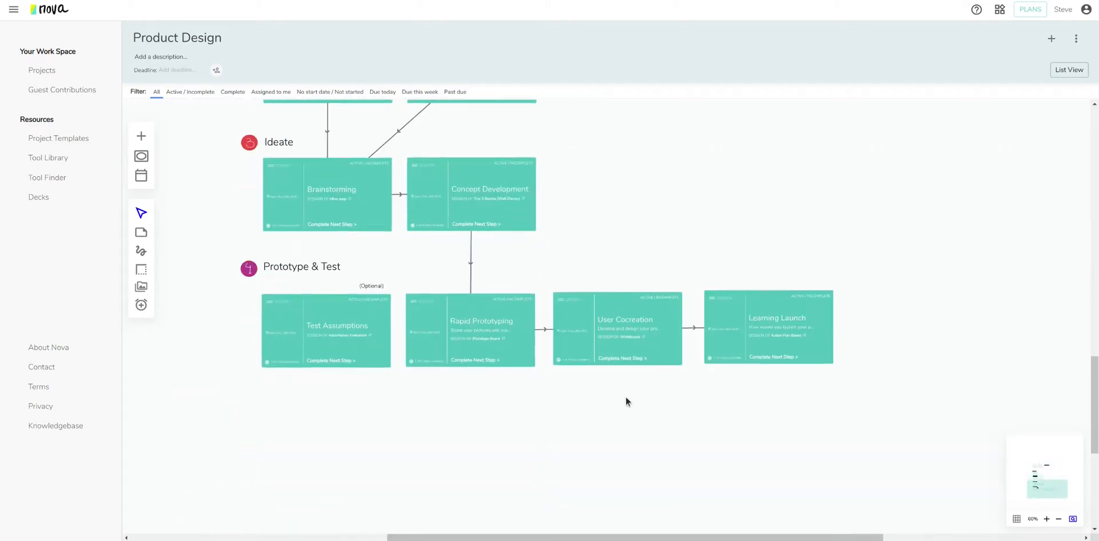
scroll(626, 381, up, 3)
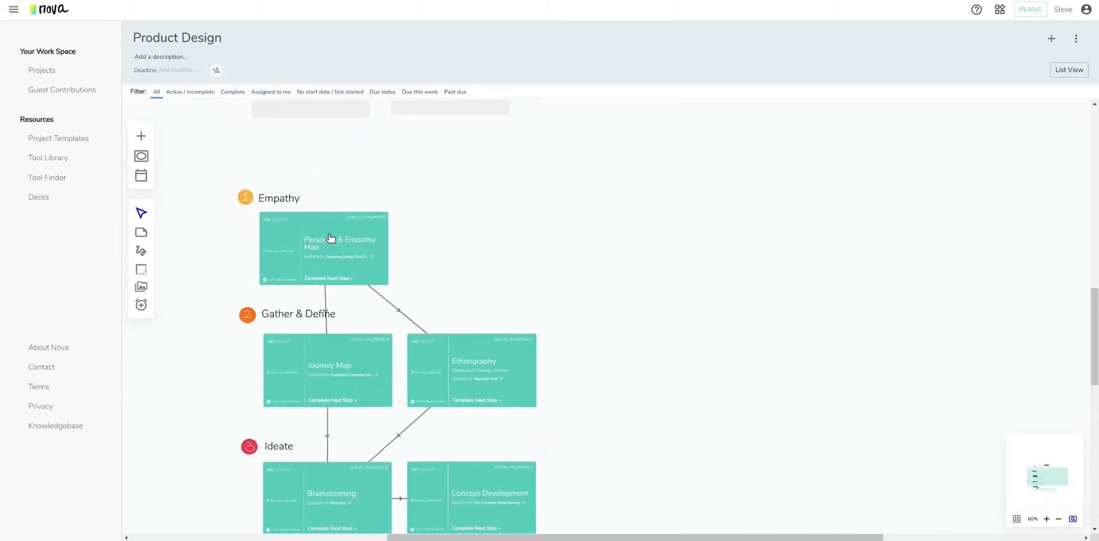
scroll(634, 397, down, 3)
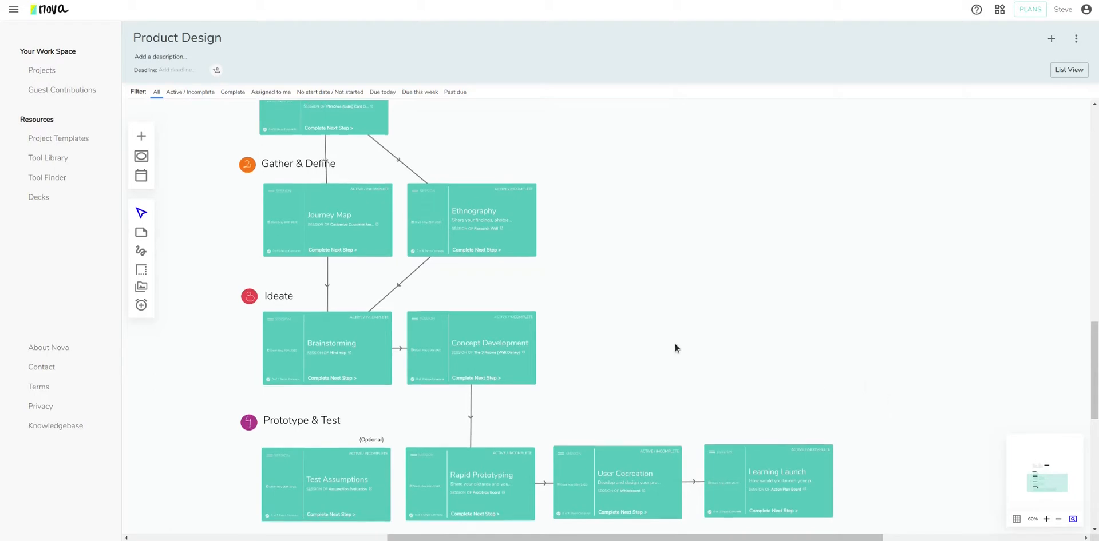
scroll(674, 342, up, 2)
scroll(698, 364, down, 2)
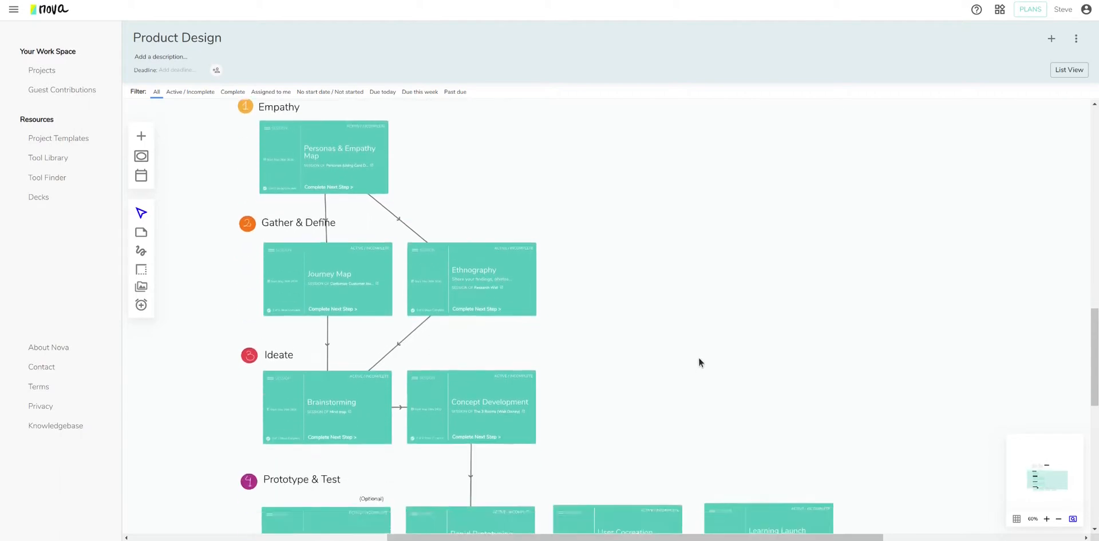
scroll(698, 360, up, 1)
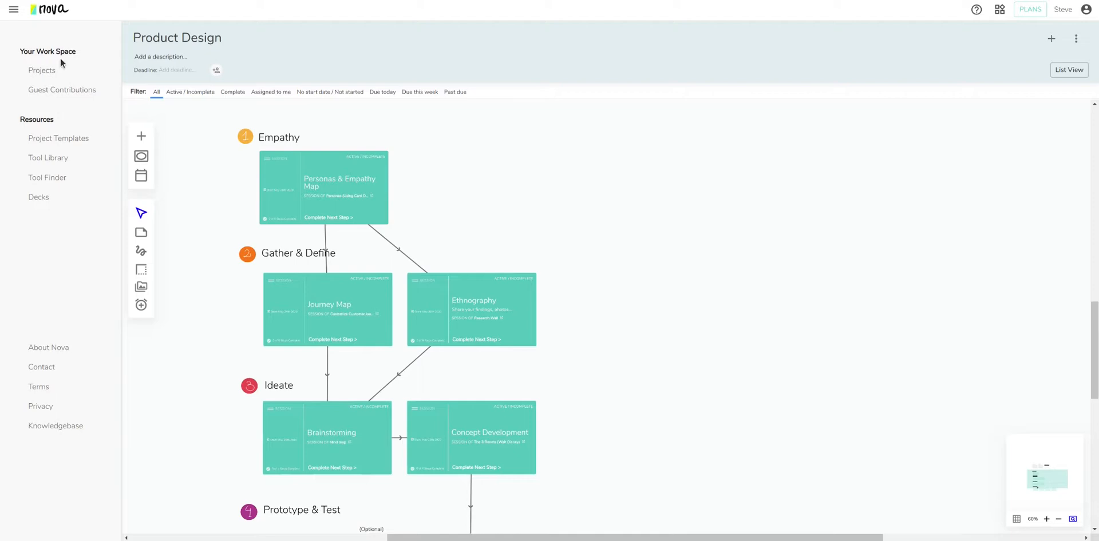
Look over the tool search page and its list of tool names.
click(76, 164)
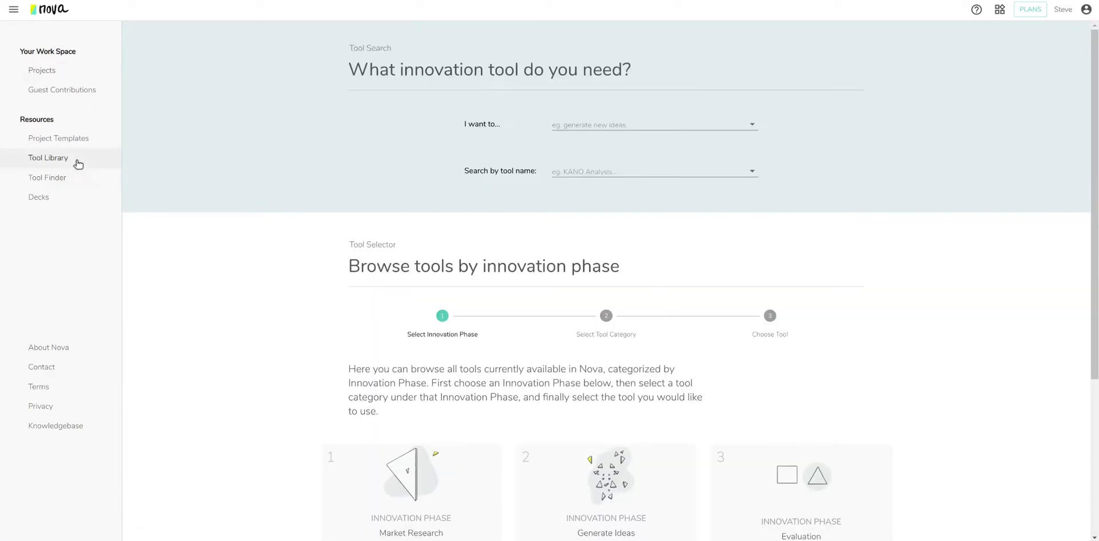
click(78, 164)
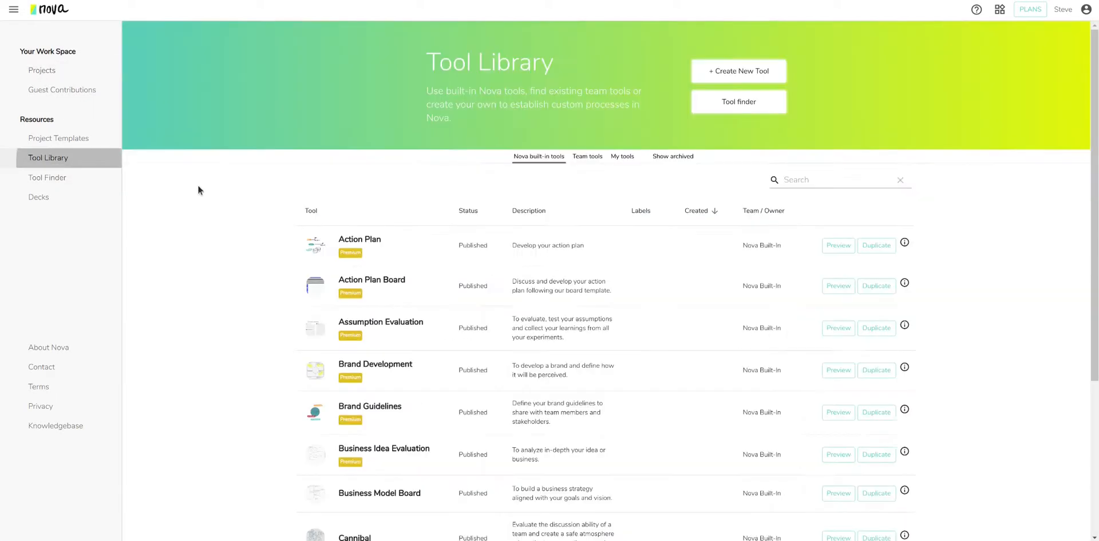
click(78, 178)
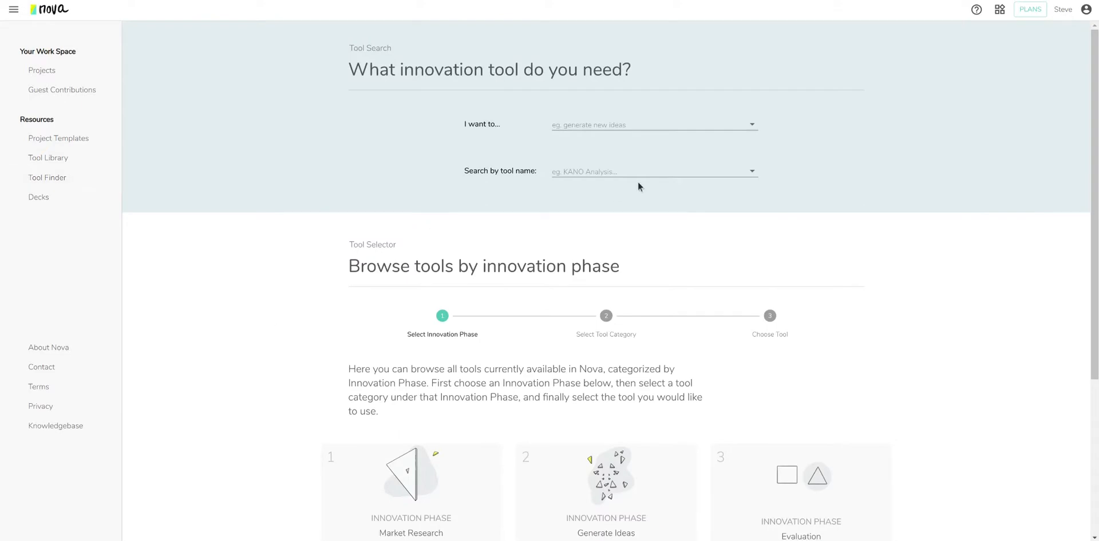
click(622, 126)
click(617, 167)
click(881, 204)
scroll(833, 223, down, 3)
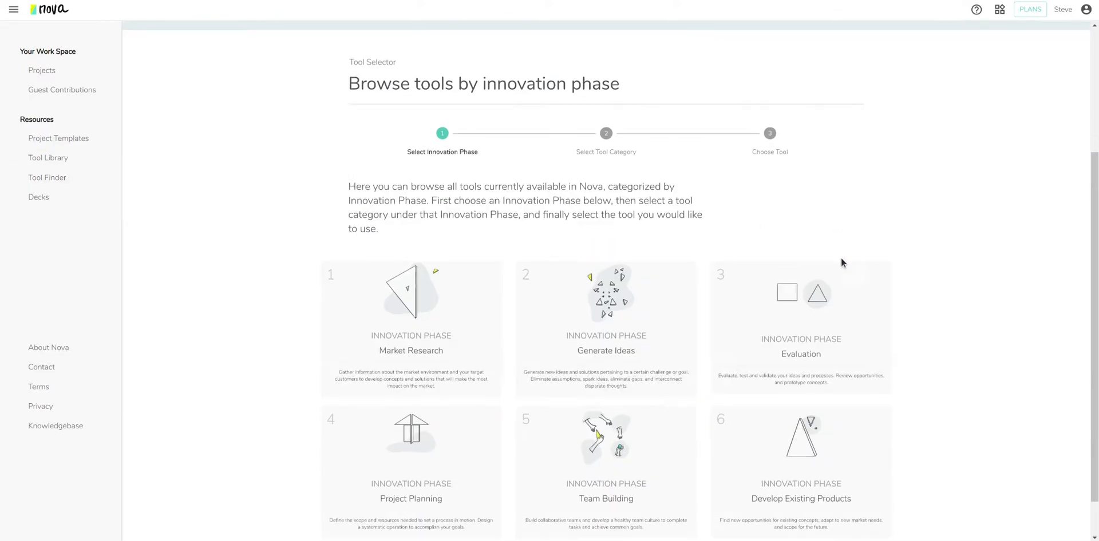
scroll(865, 255, down, 1)
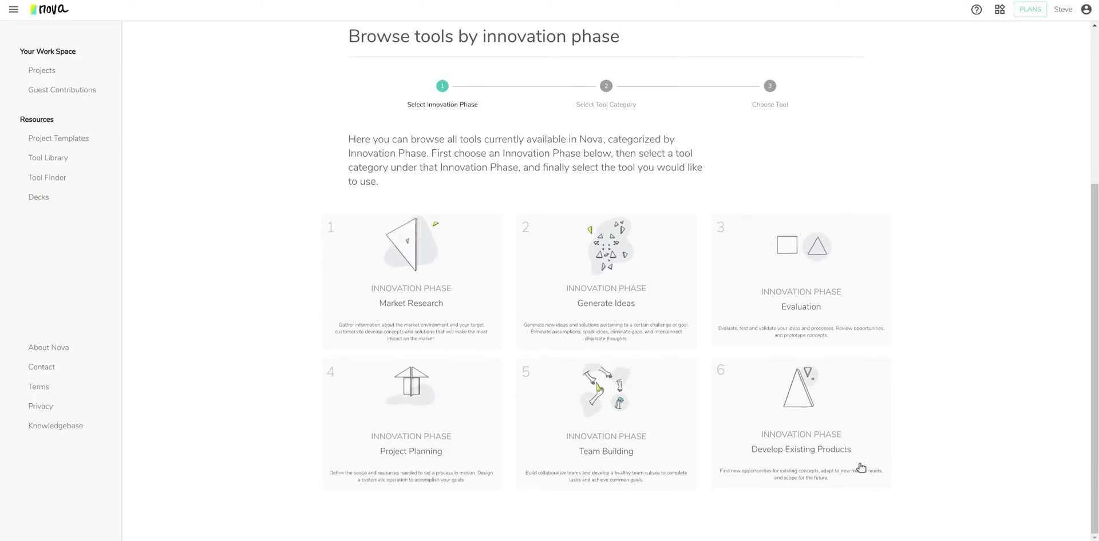
Browse the Develop Ideas tools in the Generate Ideas innovation phase.
click(617, 278)
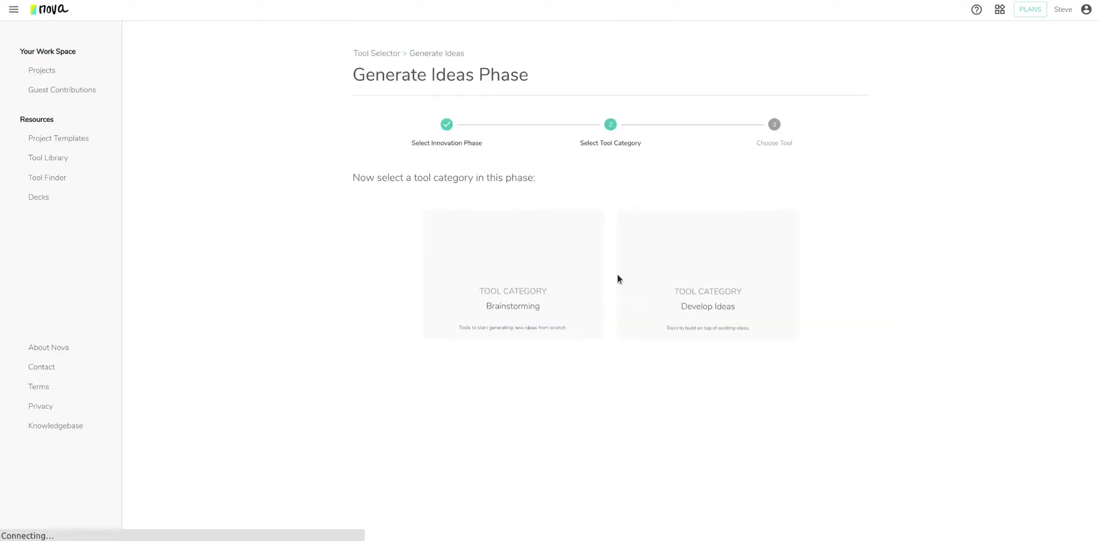
click(741, 284)
scroll(651, 363, down, 3)
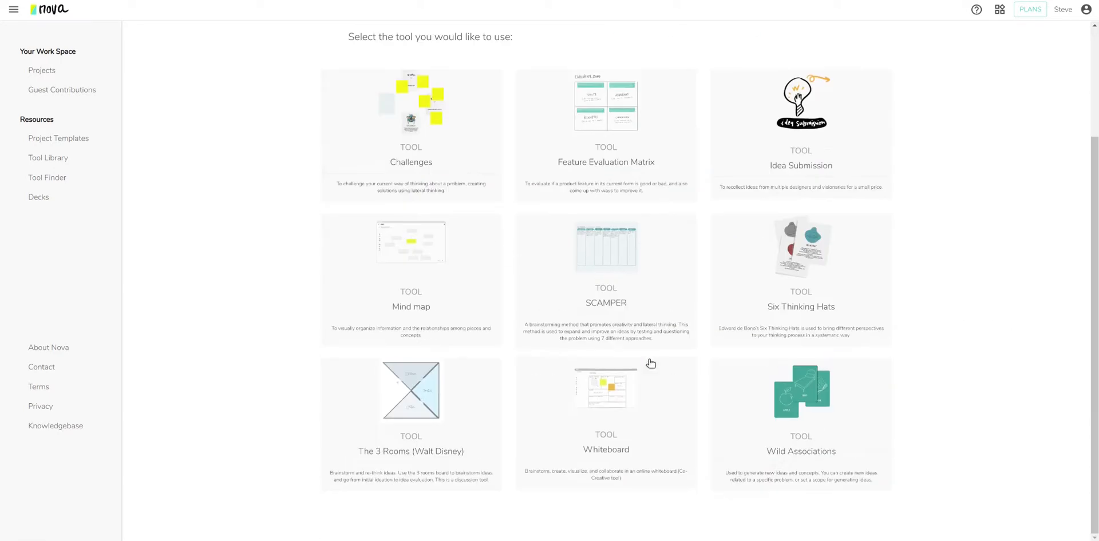
scroll(597, 386, up, 2)
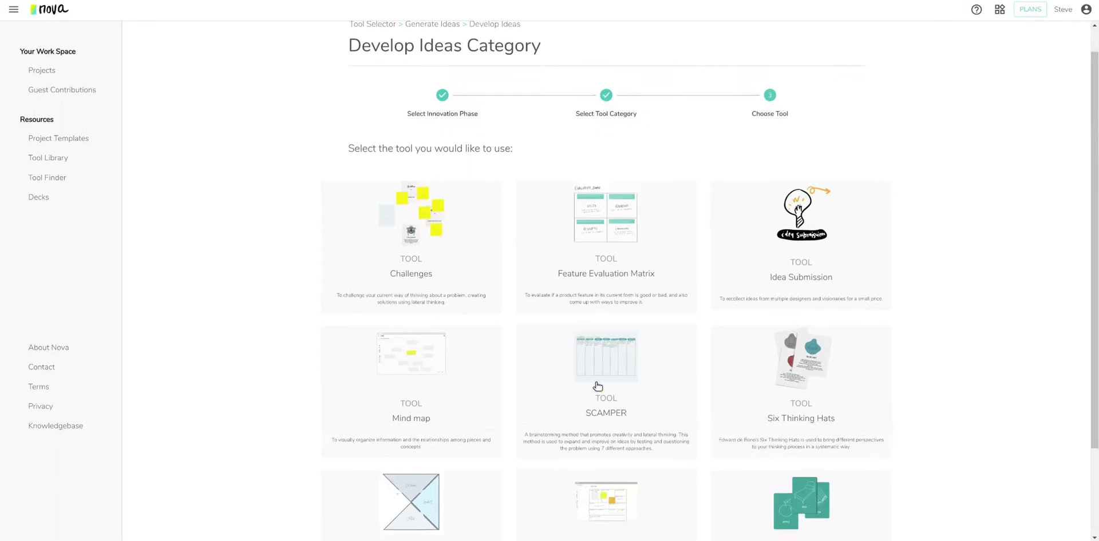
click(438, 54)
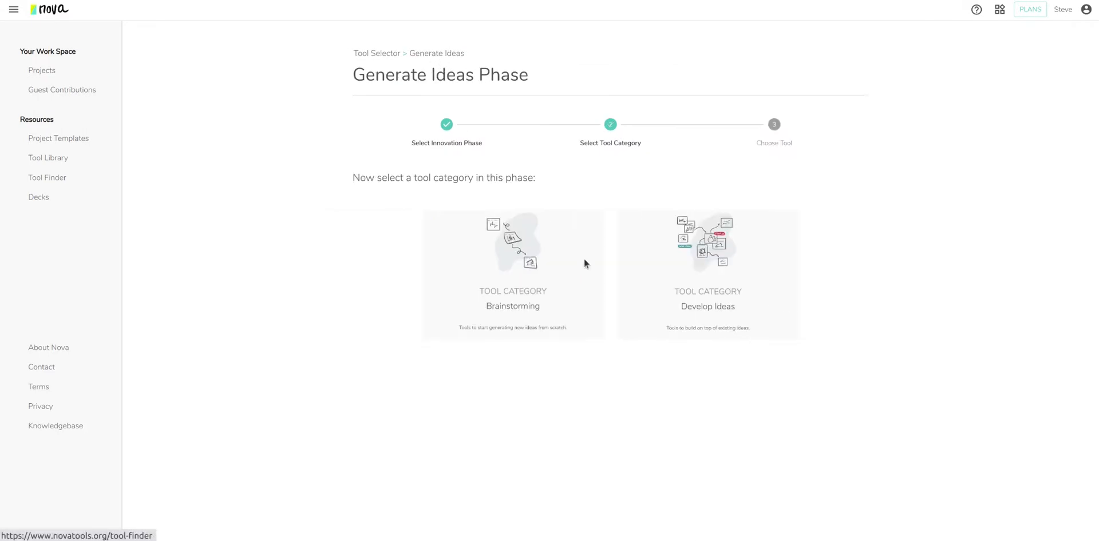
click(374, 53)
Browse the Risk Analysis tools under the Evaluation phase, then open the Tool Library.
scroll(657, 273, down, 5)
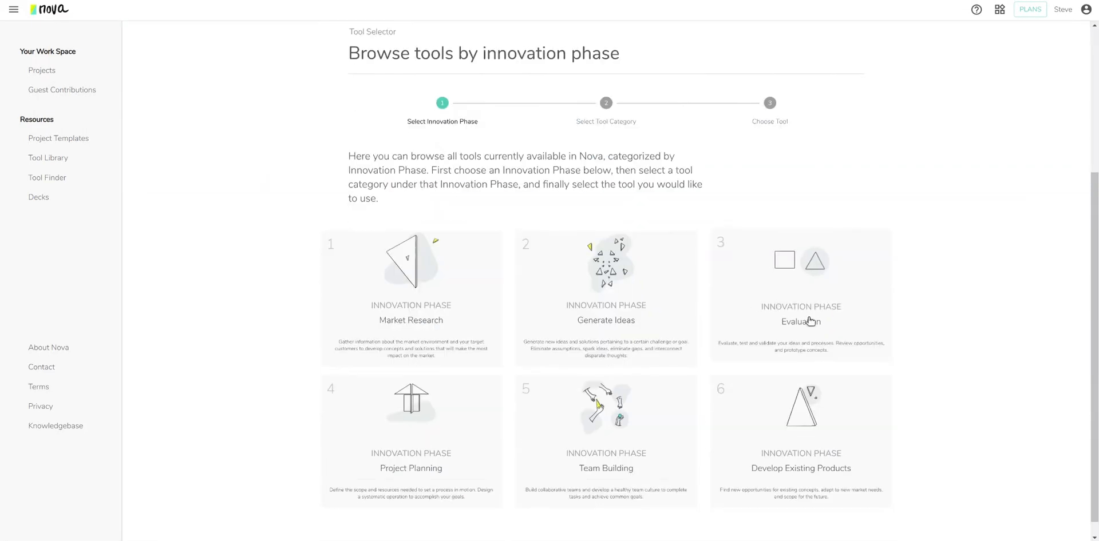
click(790, 280)
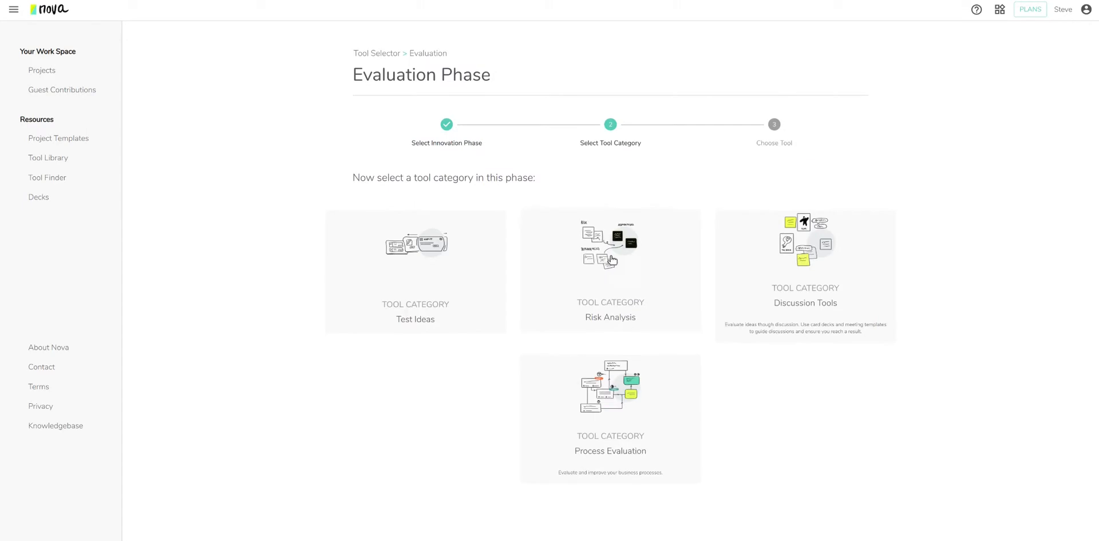
click(609, 262)
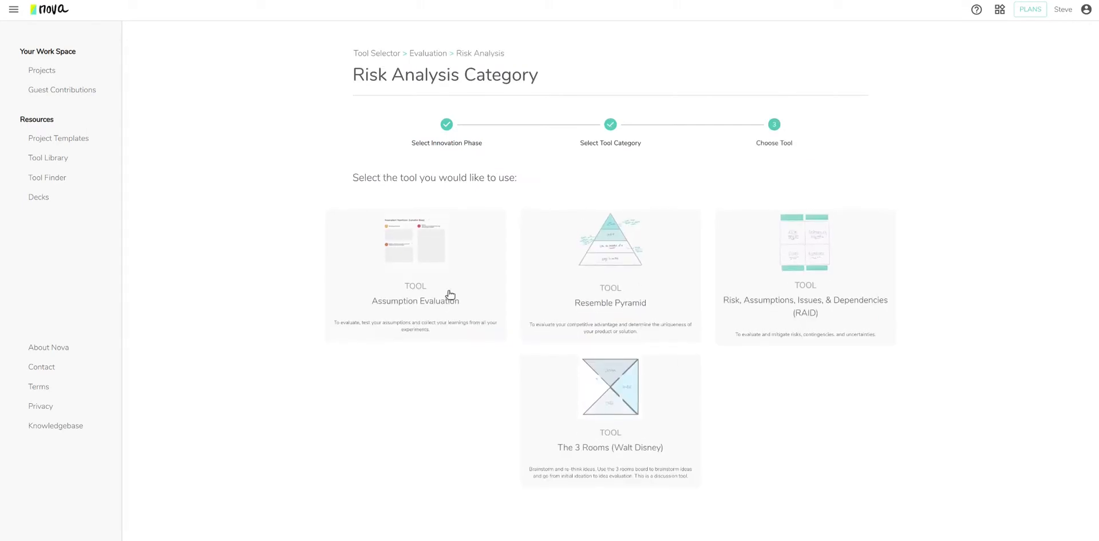
click(372, 53)
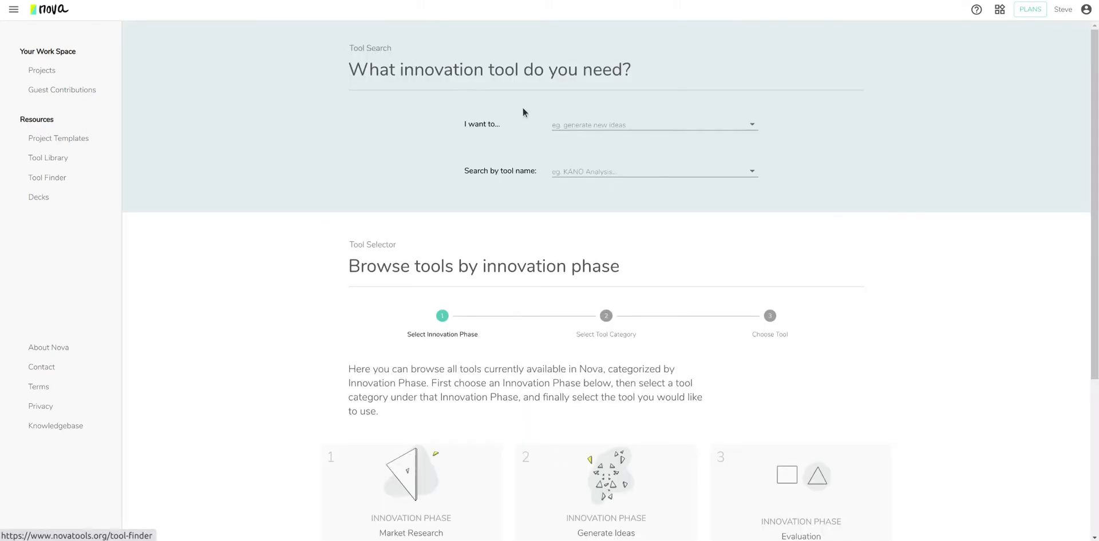
click(81, 159)
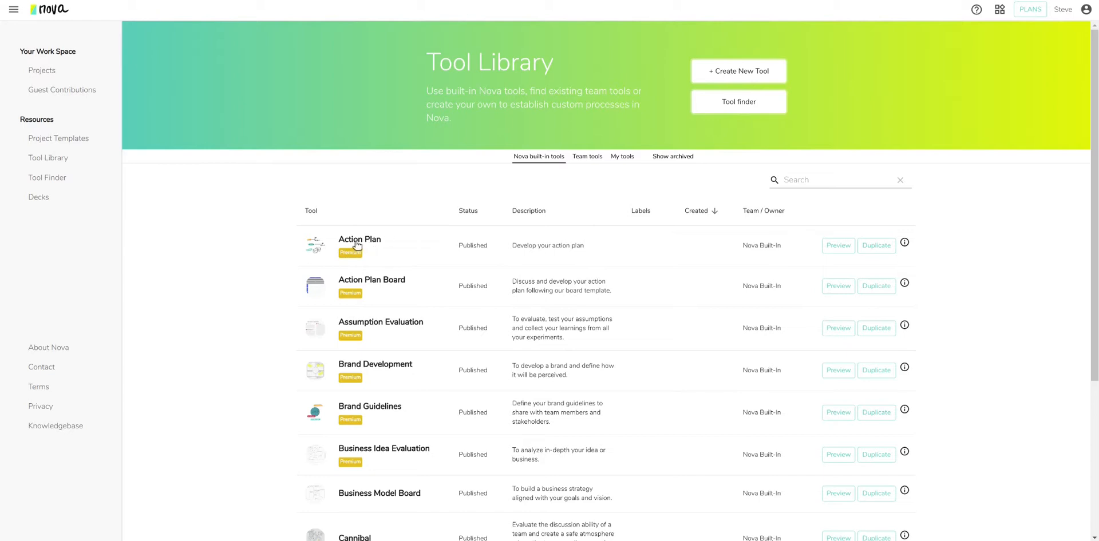
Filter the tool list to My tools, showing the Draft 'Copy of Business Model Board'.
scroll(629, 343, down, 5)
scroll(656, 361, up, 5)
scroll(648, 353, down, 3)
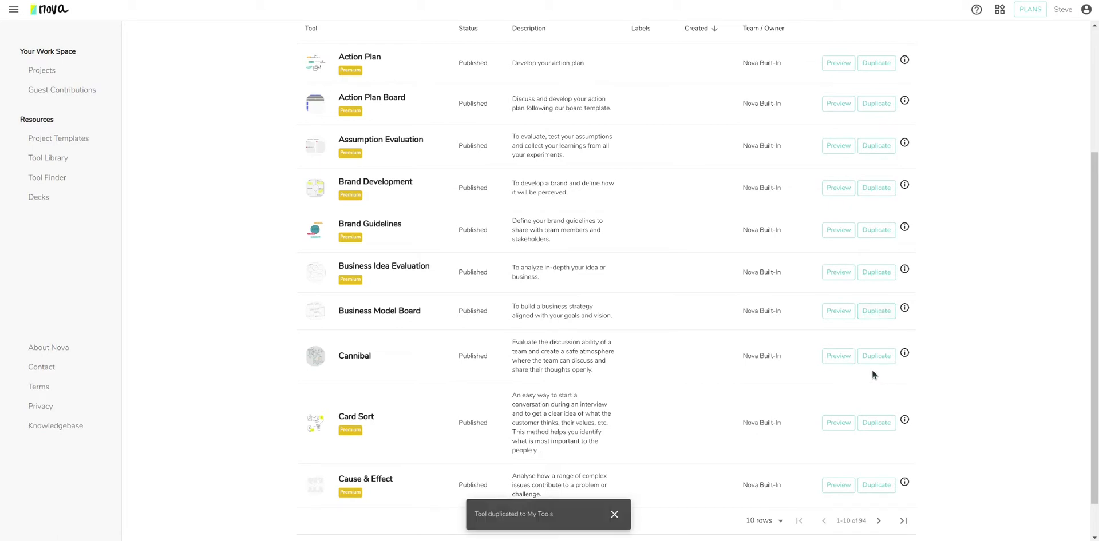
scroll(699, 322, up, 3)
click(625, 164)
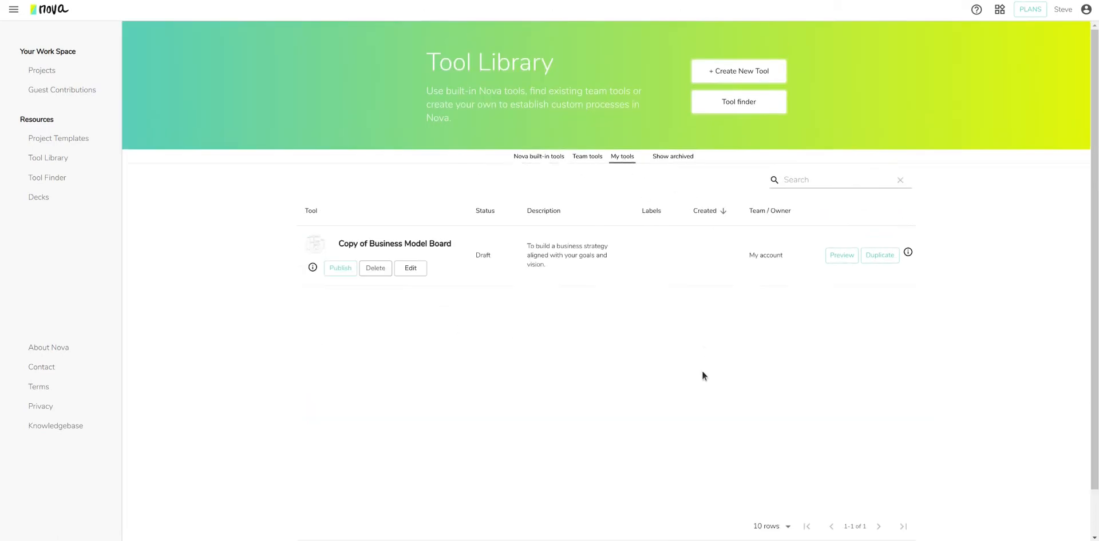
Open Copy of Business Model Board for editing and scroll through its 18 tool steps.
click(411, 269)
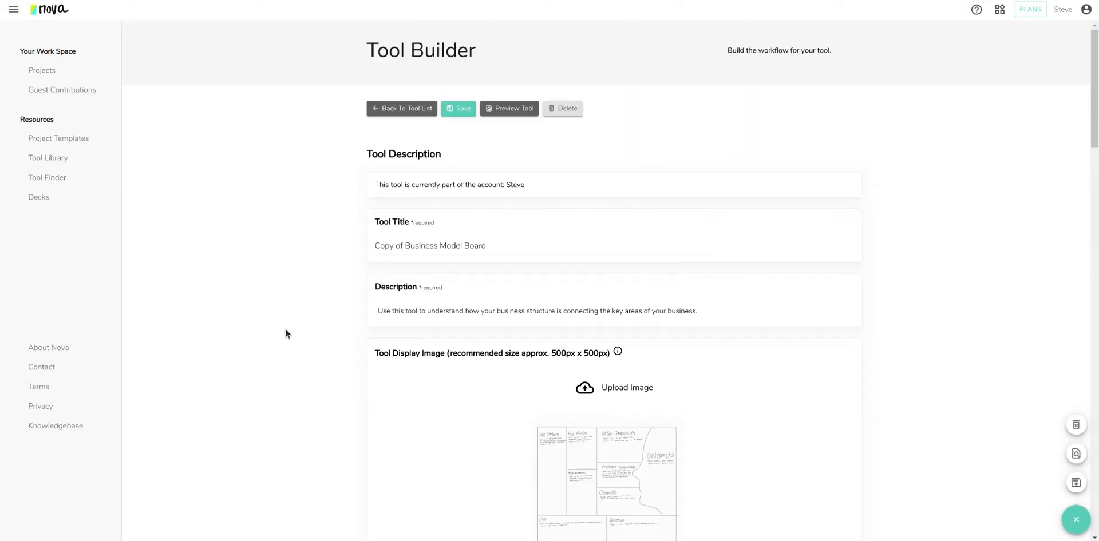
scroll(309, 295, down, 4)
scroll(309, 309, down, 6)
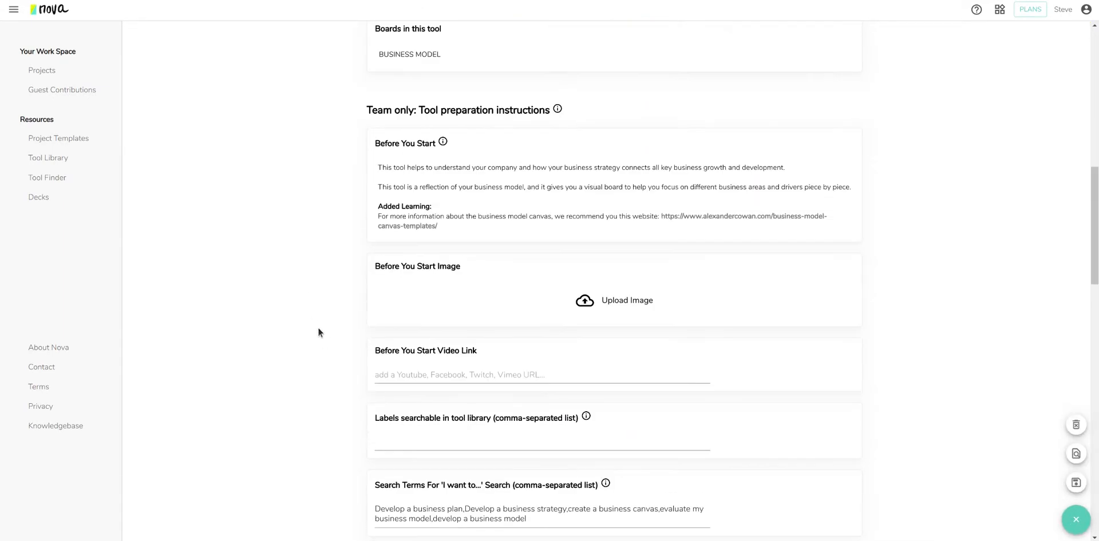
scroll(318, 320, up, 5)
scroll(330, 286, up, 5)
scroll(362, 323, down, 4)
drag(1095, 161, 1080, 418)
mouse_move(567, 294)
mouse_down()
mouse_move(554, 345)
mouse_move(567, 395)
mouse_move(578, 289)
mouse_up()
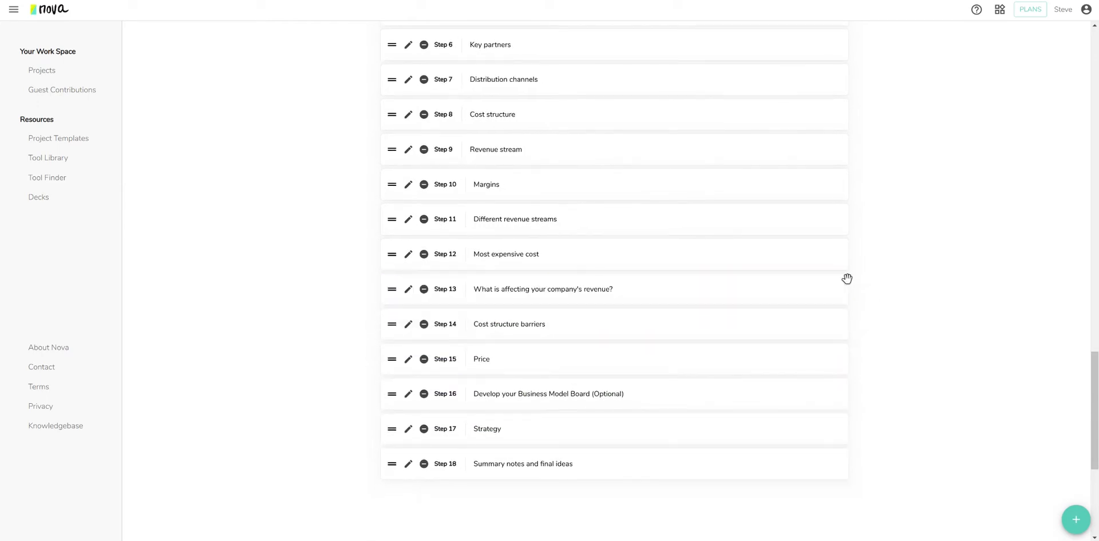
scroll(847, 277, up, 5)
scroll(518, 275, down, 3)
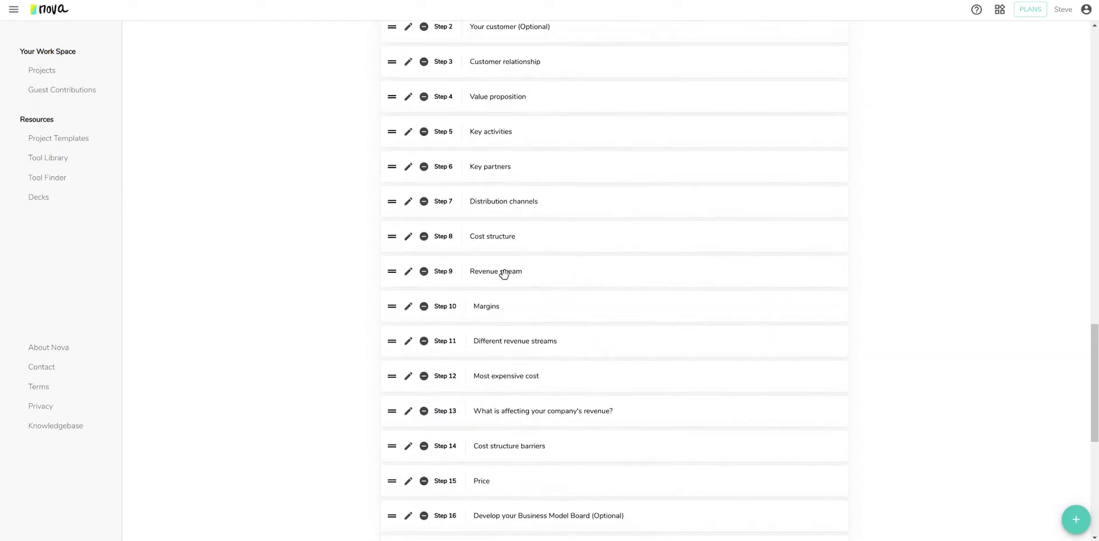
Inspect the Revenue stream step, then expand Step 16 and keep Business Model as its board.
click(408, 270)
scroll(586, 355, down, 2)
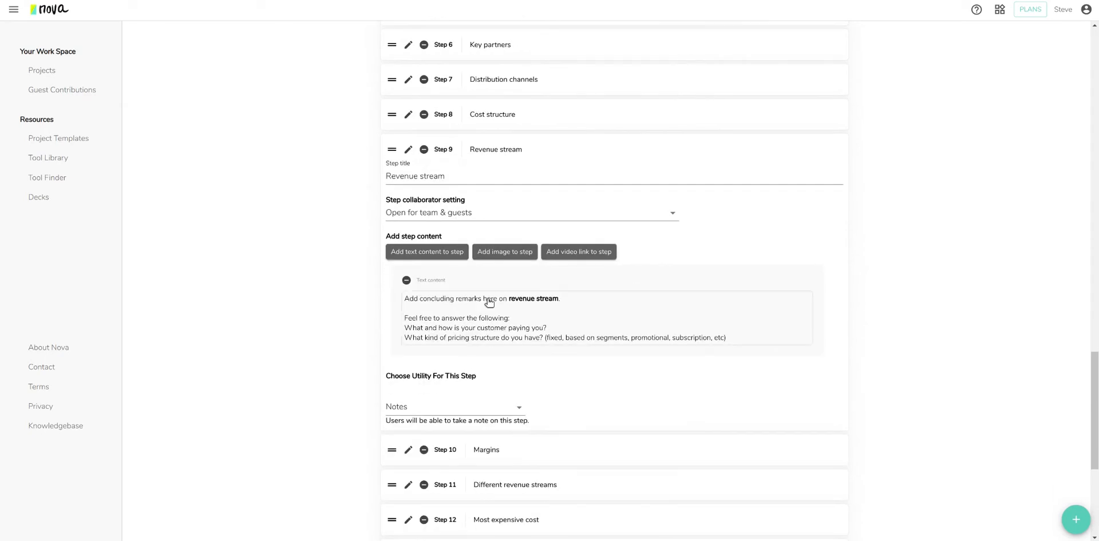
click(409, 149)
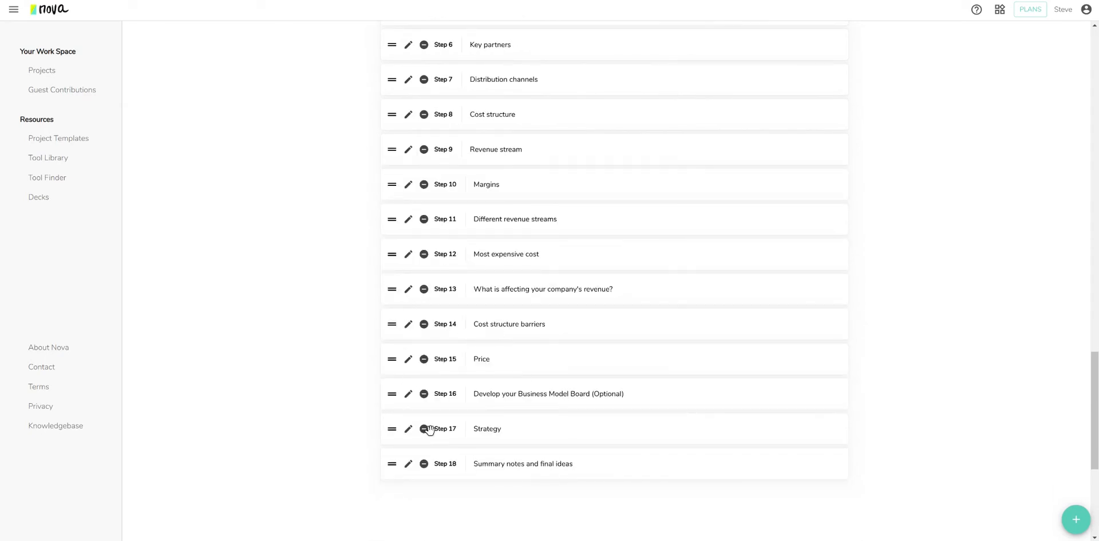
click(408, 395)
scroll(540, 329, down, 6)
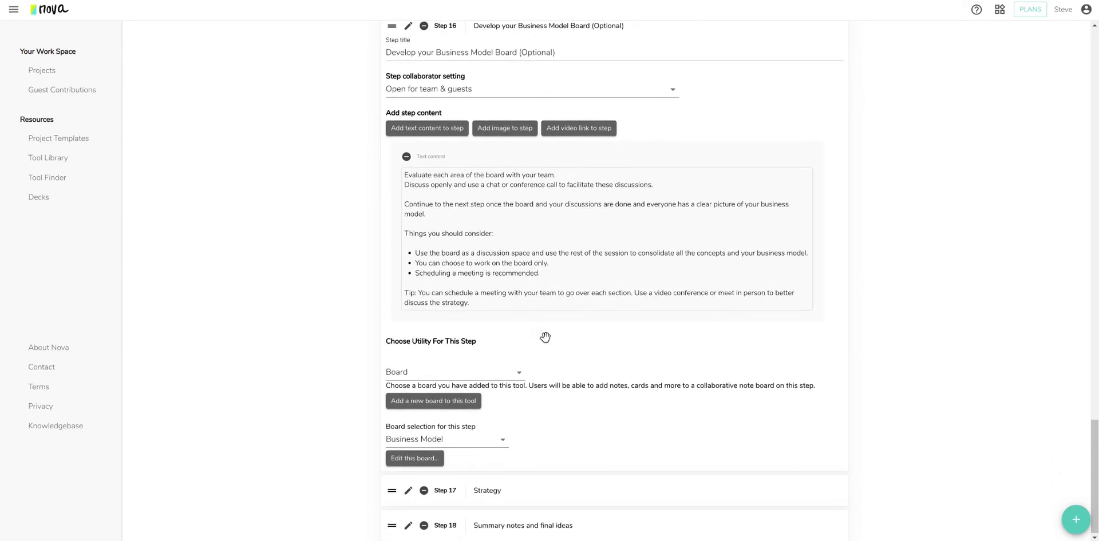
click(496, 443)
click(567, 439)
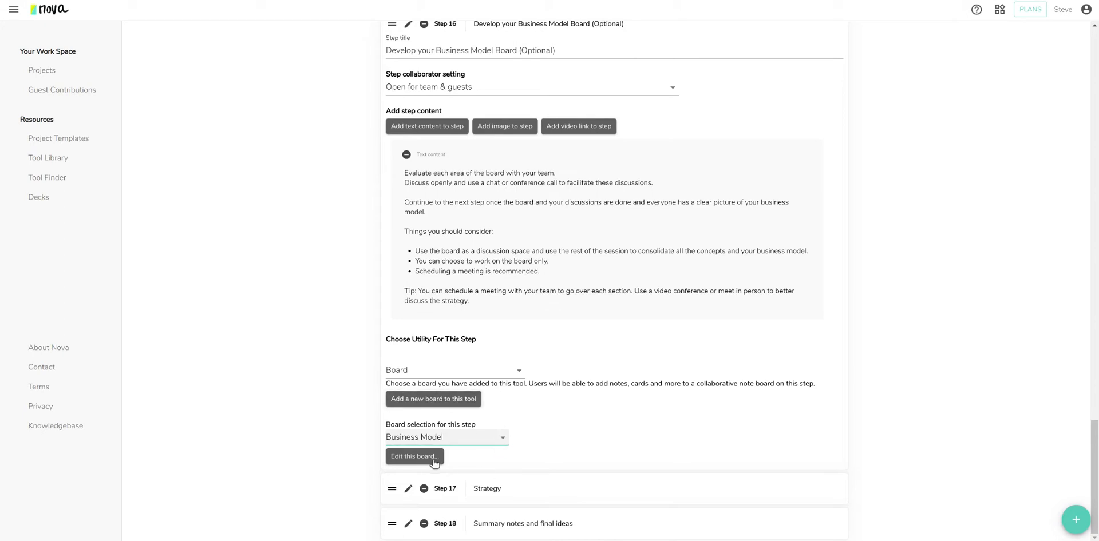
click(415, 458)
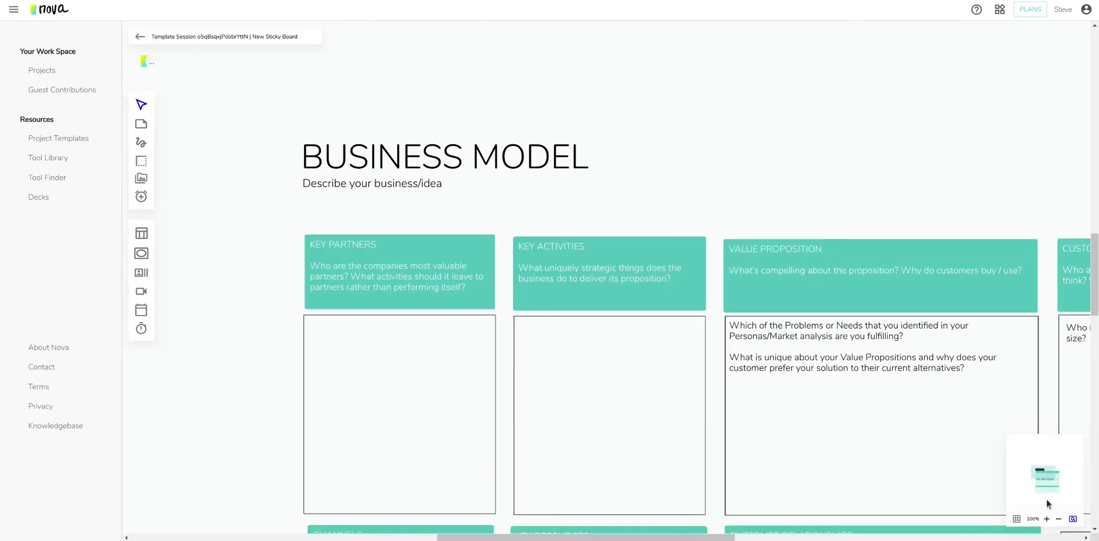
click(1058, 520)
click(1058, 521)
click(1058, 520)
click(1058, 521)
drag(630, 229, 407, 129)
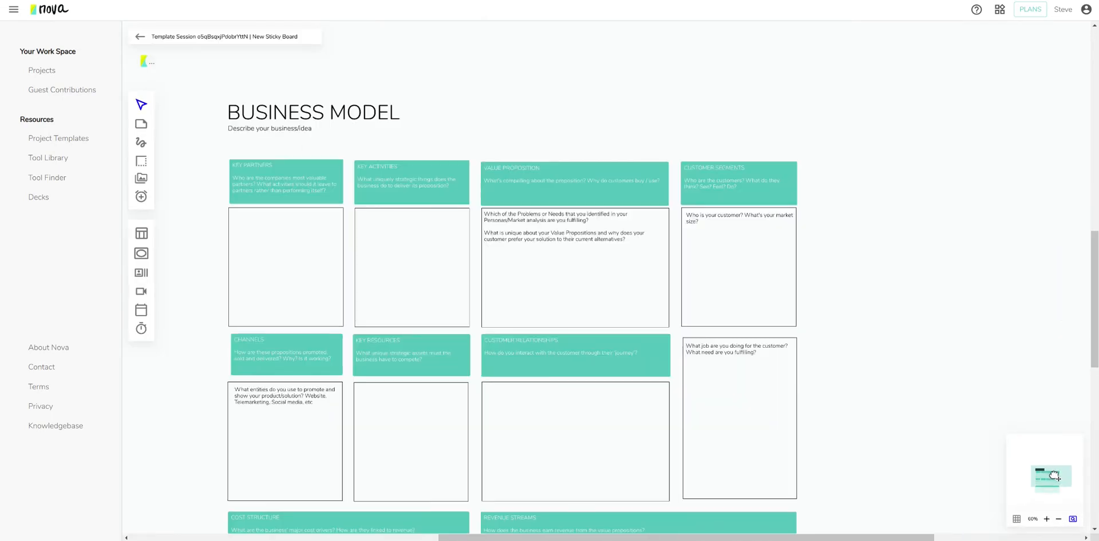
double_click(396, 109)
scroll(379, 318, down, 3)
scroll(378, 314, up, 3)
click(141, 39)
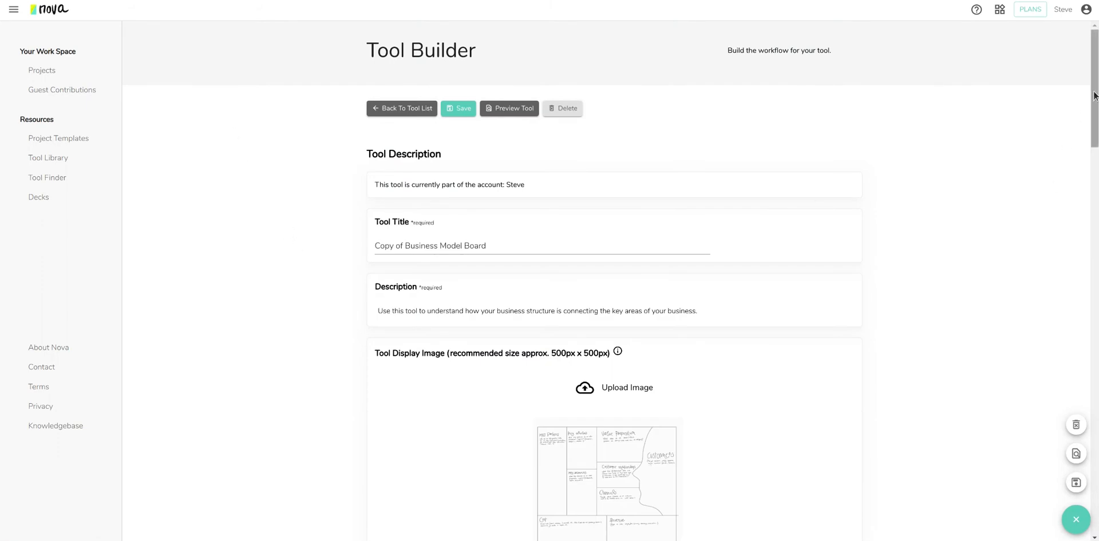
drag(1093, 93, 1094, 92)
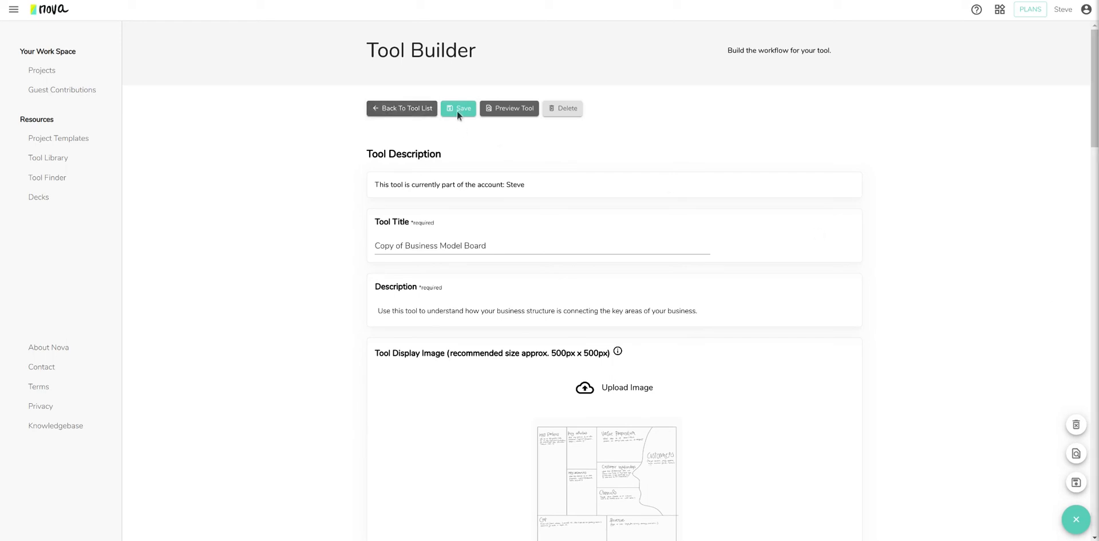
click(391, 109)
Glance at the Decks list, log out of the account, and open the Join us for free signup page.
click(55, 197)
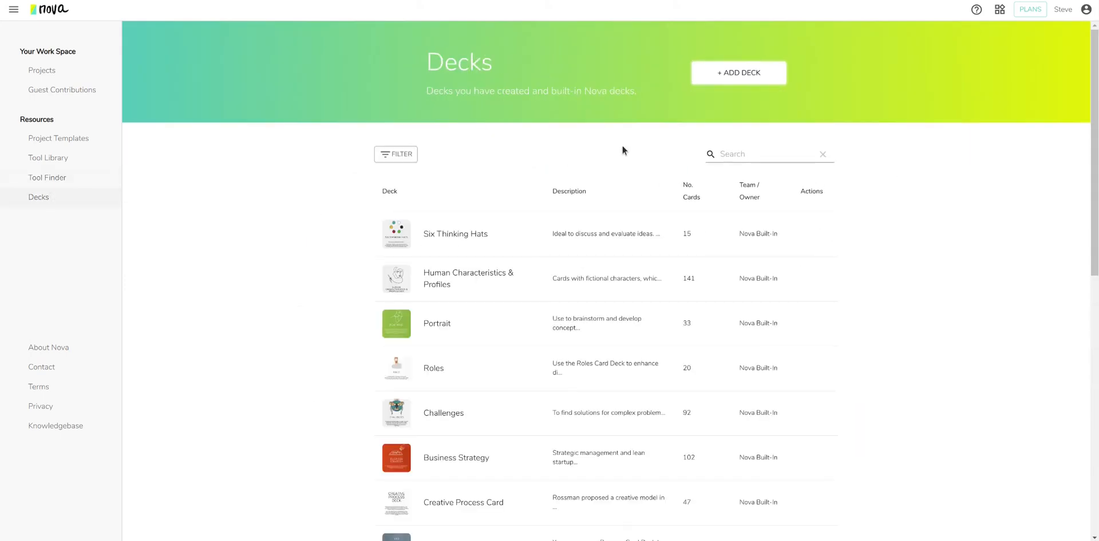
scroll(499, 311, down, 3)
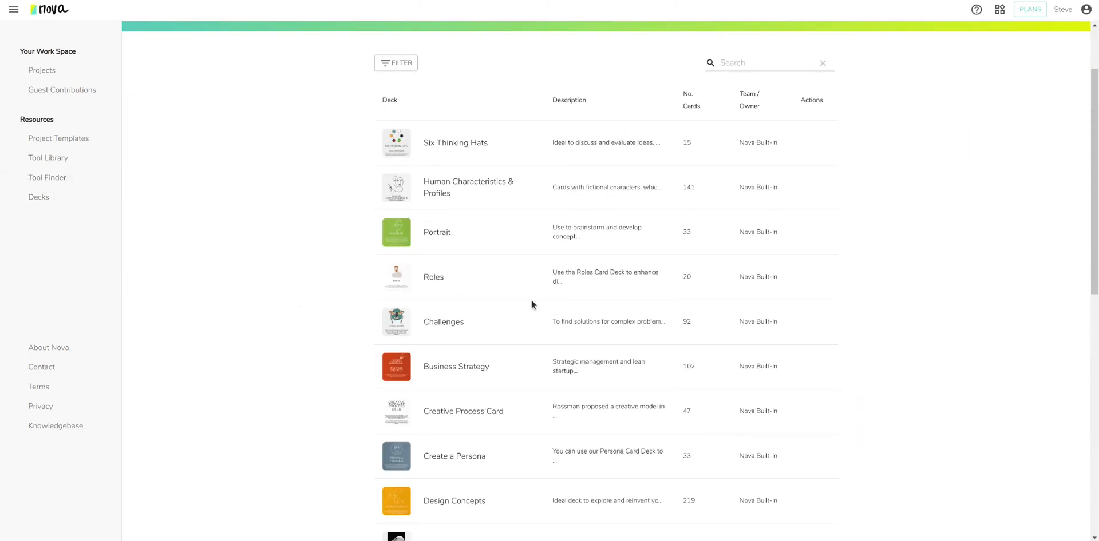
scroll(504, 326, up, 2)
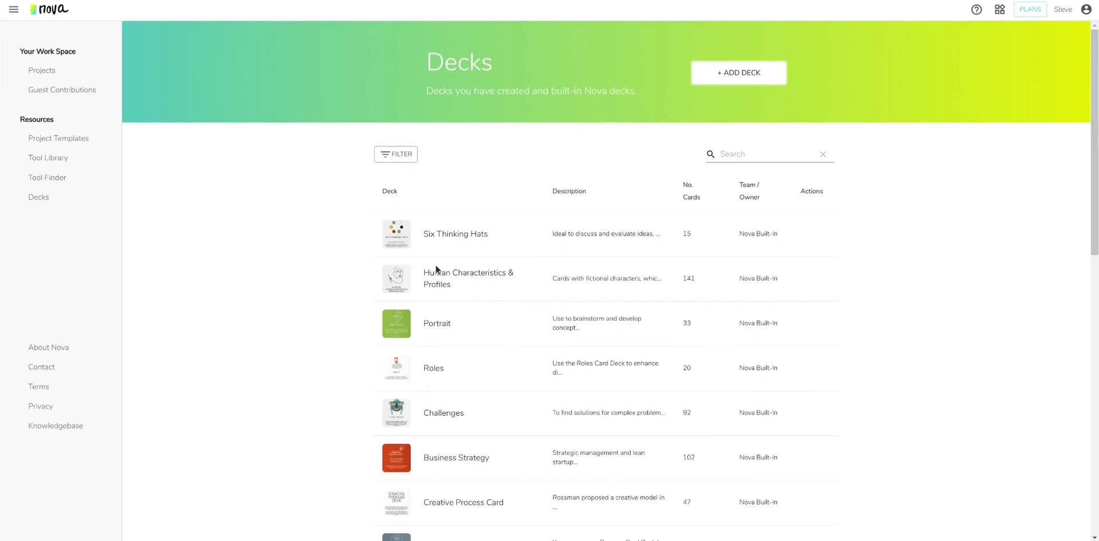
click(1064, 12)
click(1056, 60)
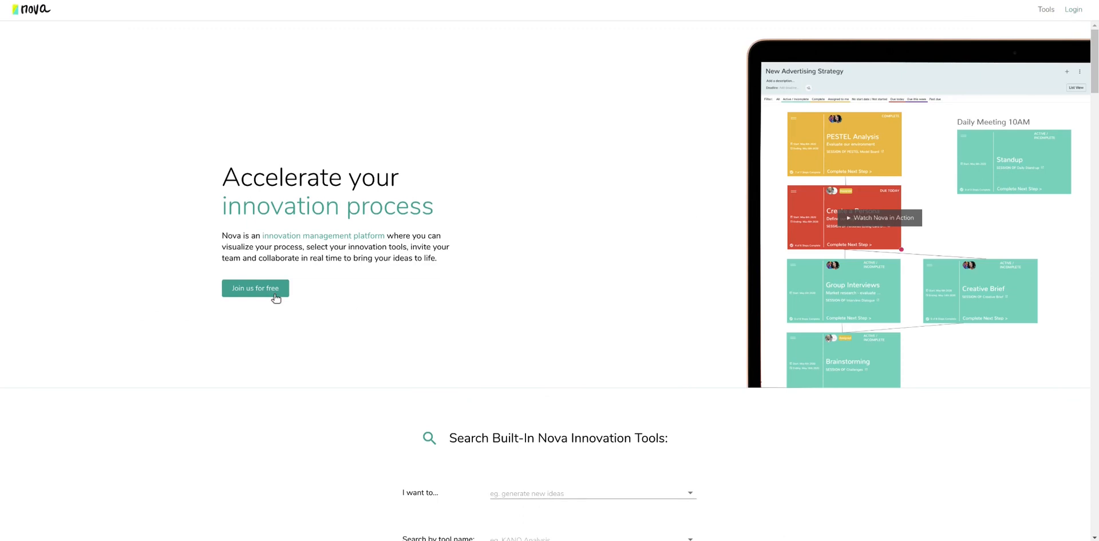
click(265, 291)
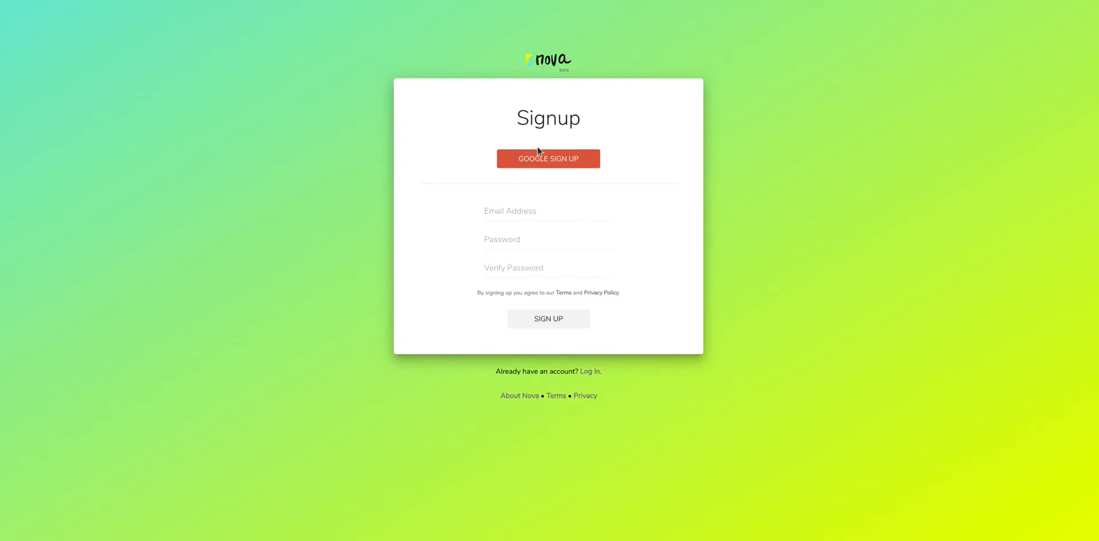